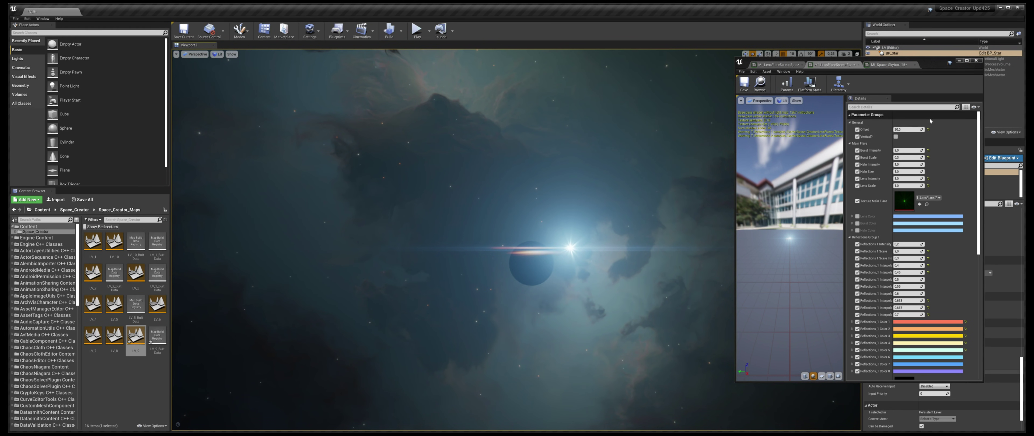
- Edit the Offset value of the star's lens flare material instance
click(908, 129)
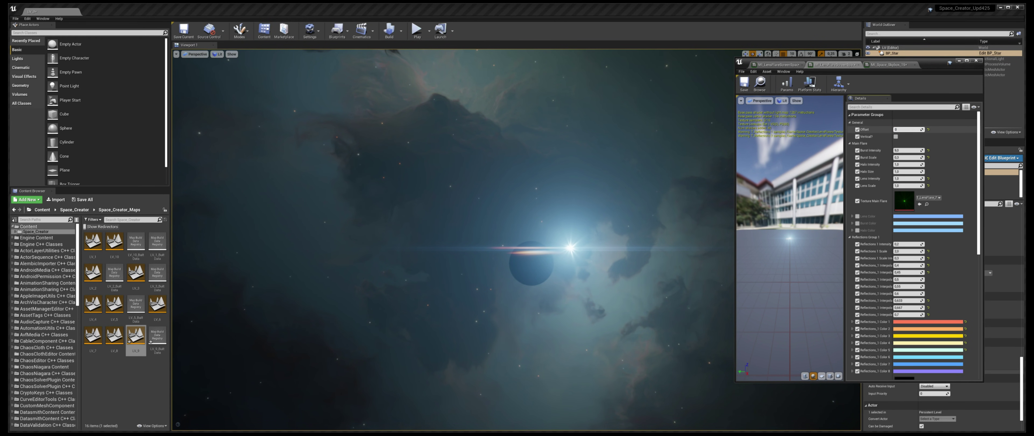
click(731, 237)
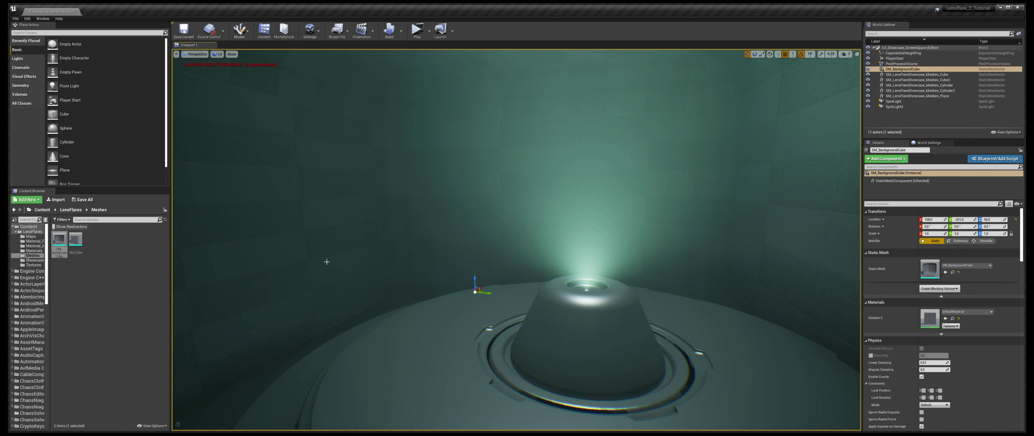
- Assign a world-space lens flare instance from LensFlares/Material_Instances to Element 0 of SM_BackgroundCube
click(71, 210)
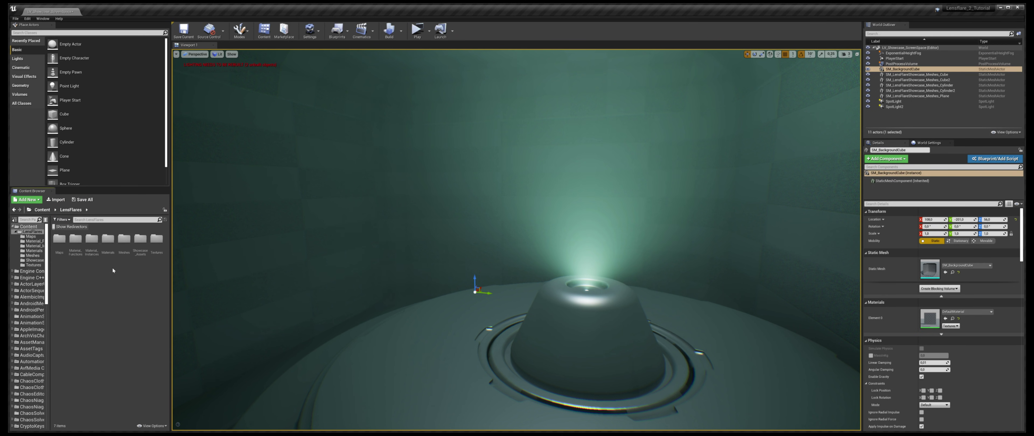
double_click(91, 253)
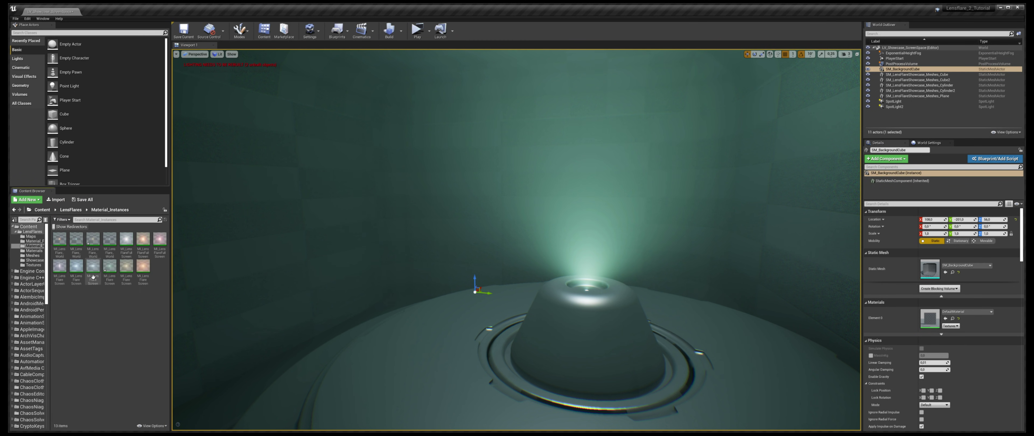
drag(95, 245, 929, 318)
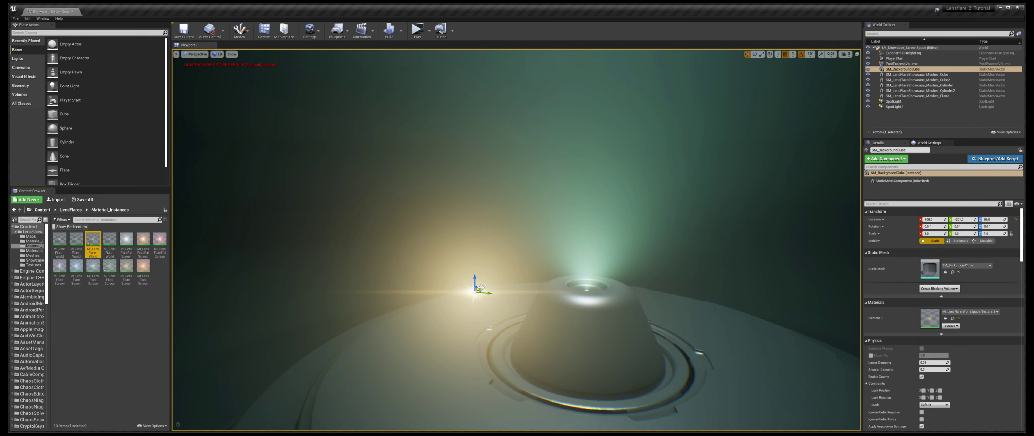
- Raise the background cube well above the floor, beside the glowing cone
drag(478, 289, 518, 220)
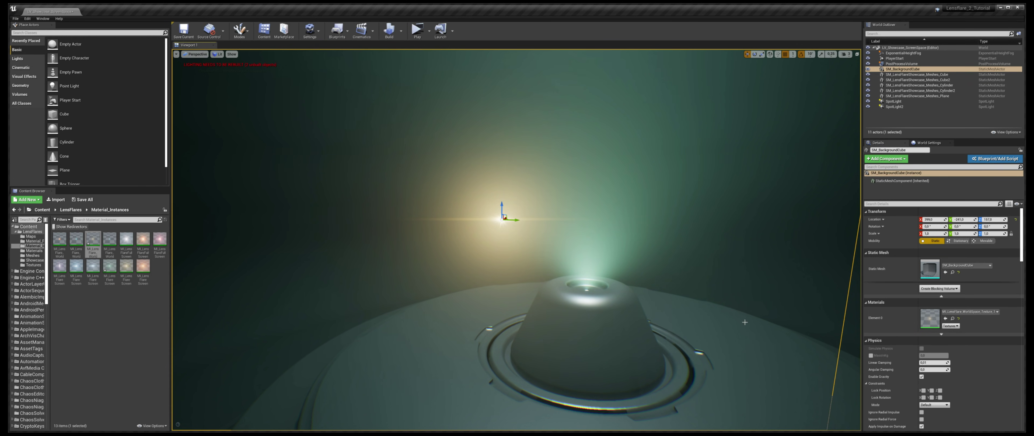
key(w)
mouse_move(488, 227)
right_down()
mouse_move(473, 225)
mouse_move(487, 226)
right_up()
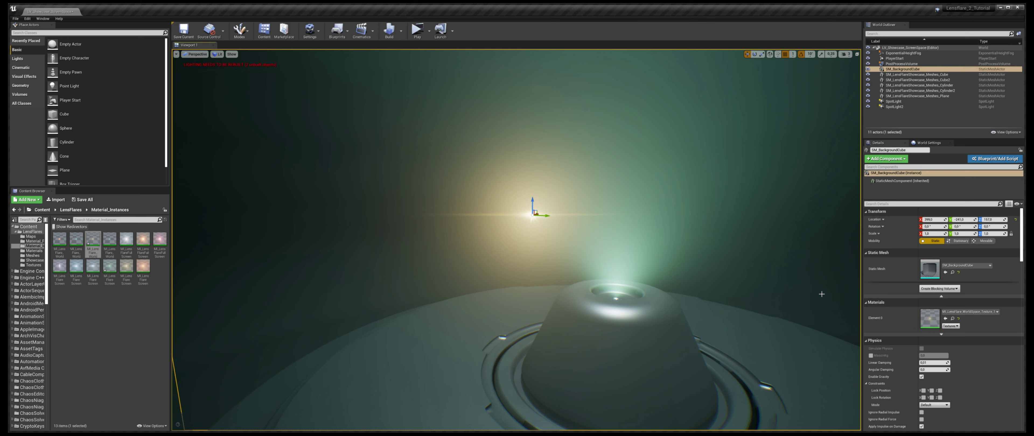
right_drag(620, 271, 618, 262)
key(q)
key(a)
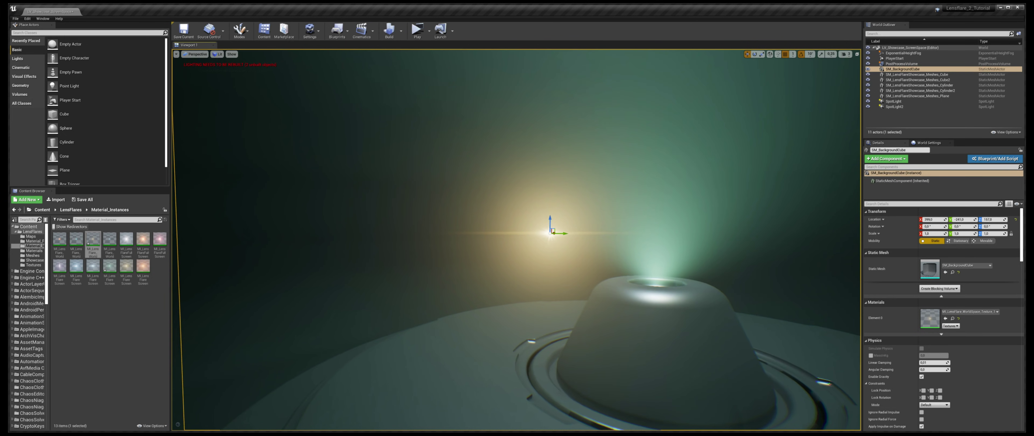
- Open the background cube's lens flare material instance and examine how the flare behaves as it passes behind the cone
double_click(925, 322)
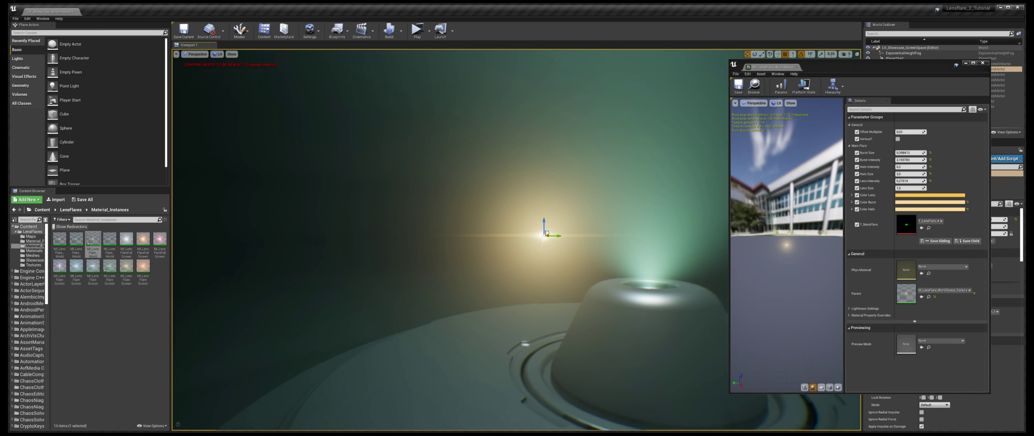
drag(620, 267, 617, 267)
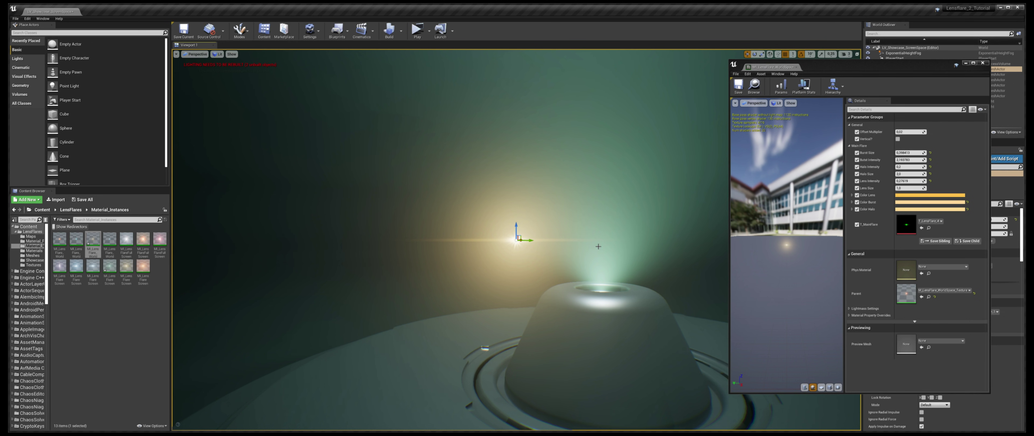
middle_drag(569, 282, 608, 332)
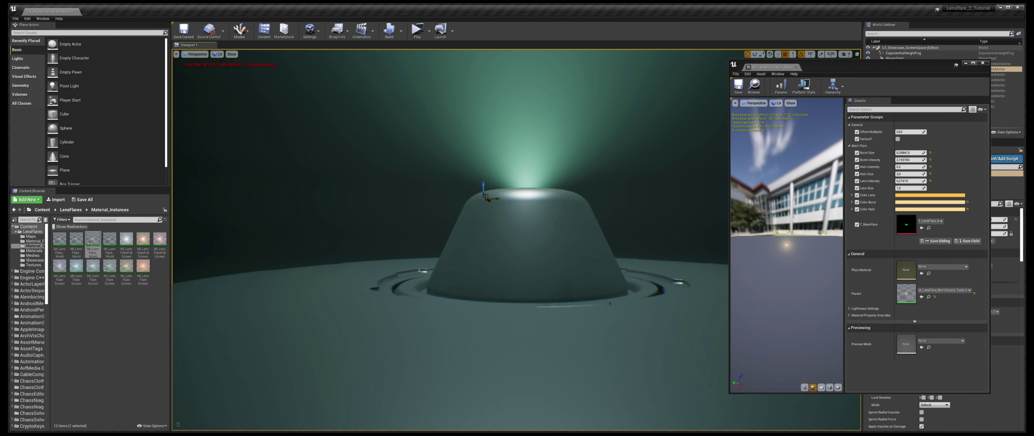
right_drag(458, 241, 425, 231)
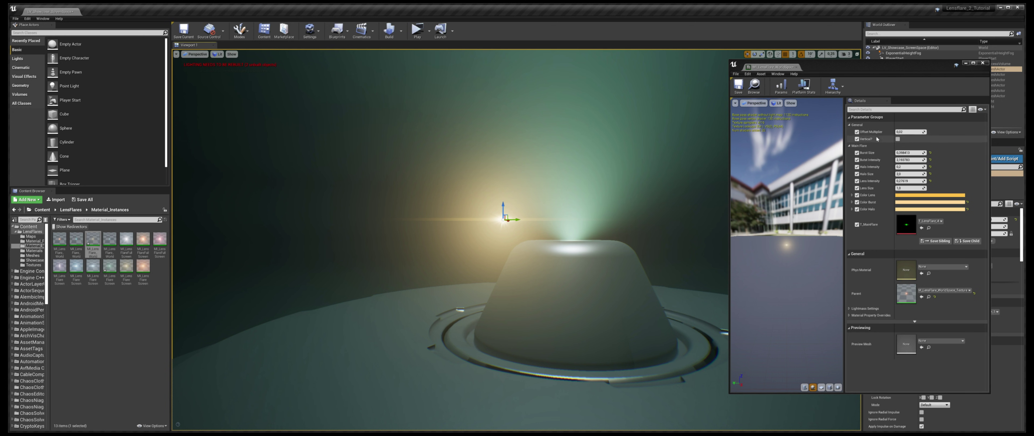
mouse_move(562, 225)
right_down()
mouse_move(513, 245)
mouse_move(552, 227)
right_up()
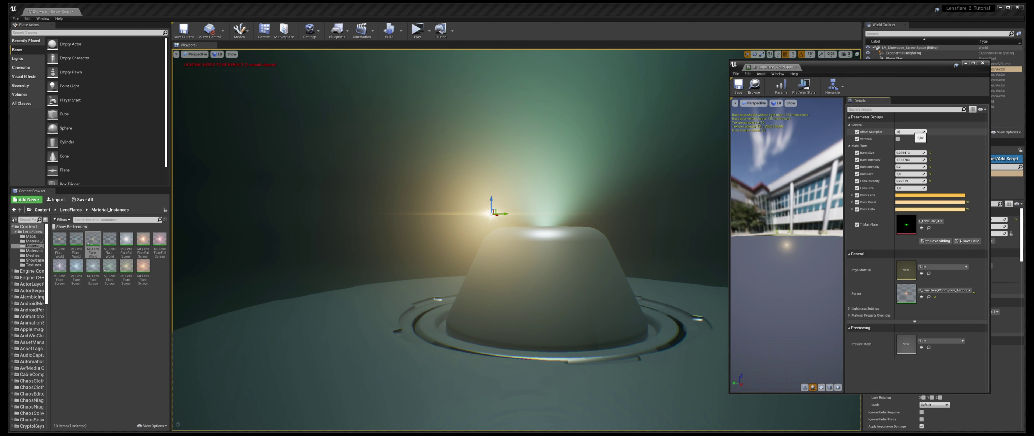
- Try different Offset Multiplier values on the lens flare material, ending with 0.1
text(6)
key(Return)
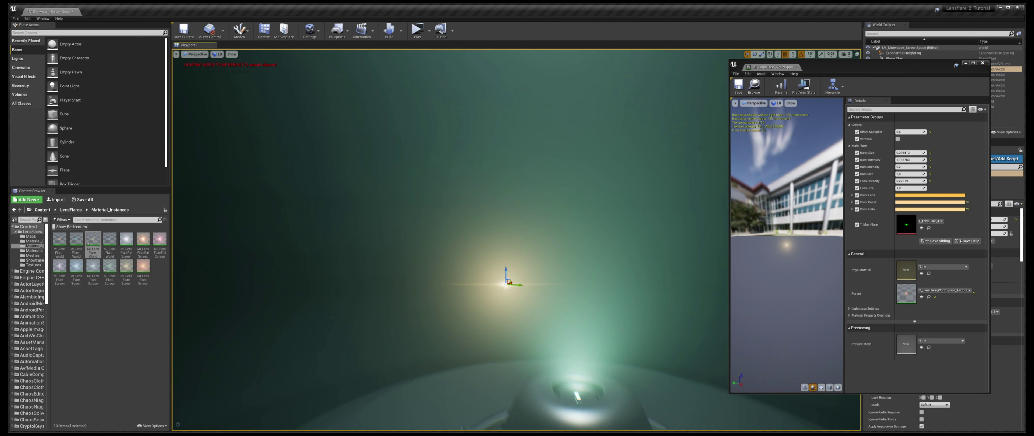
click(921, 132)
key(BackSpace)
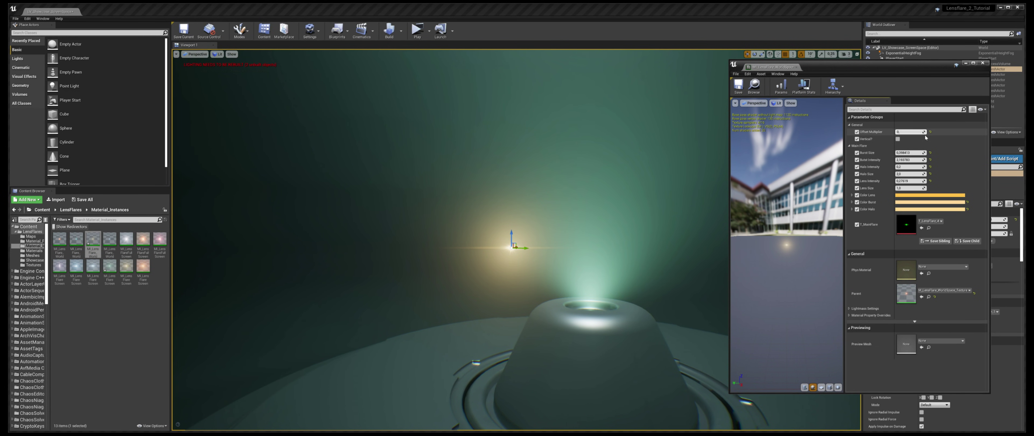
key(Return)
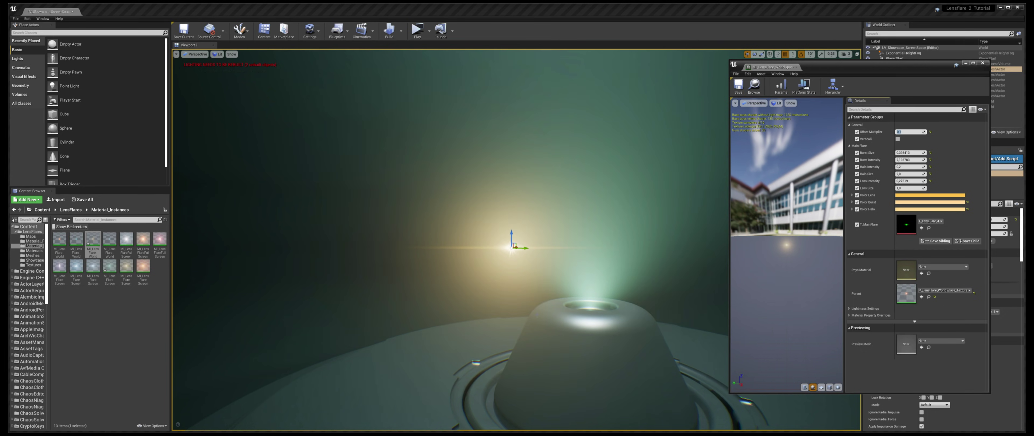
- Hide the transform gizmo with game view and examine the flare around the cone's edge
right_drag(594, 241, 608, 229)
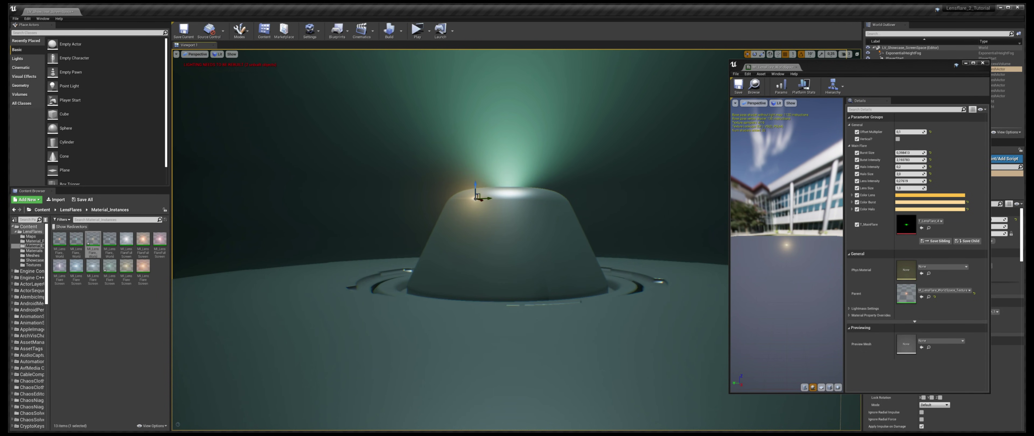
key(g)
mouse_move(538, 315)
right_down()
mouse_move(540, 327)
mouse_move(522, 297)
mouse_move(545, 320)
right_up()
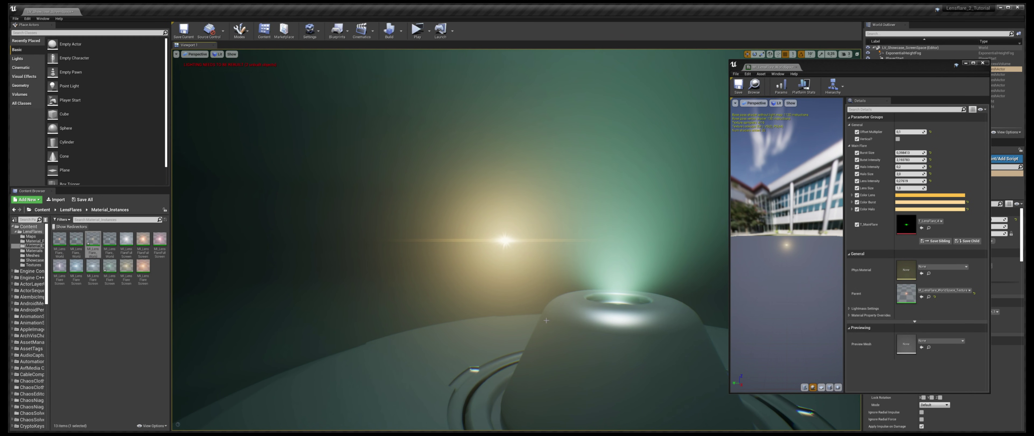
- Try an Offset Multiplier of 0.001, view the flare beside the cone, and restore the default multiplier
click(906, 132)
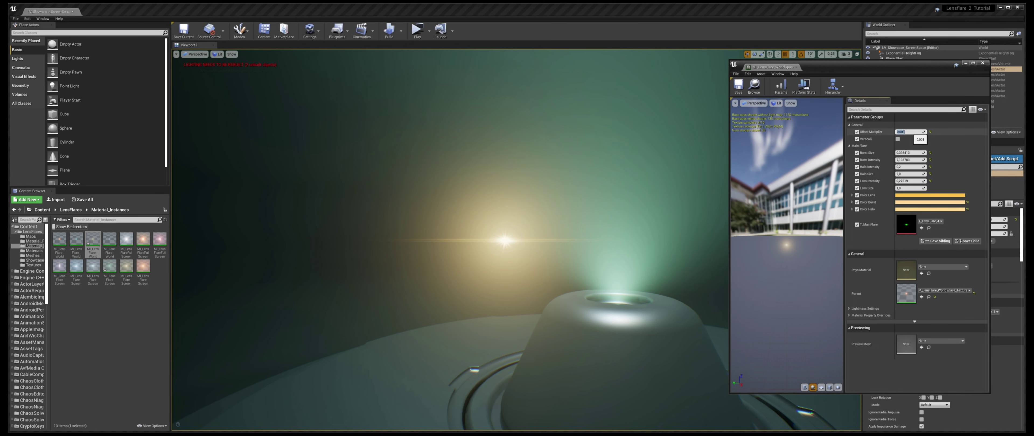
right_drag(562, 241, 592, 270)
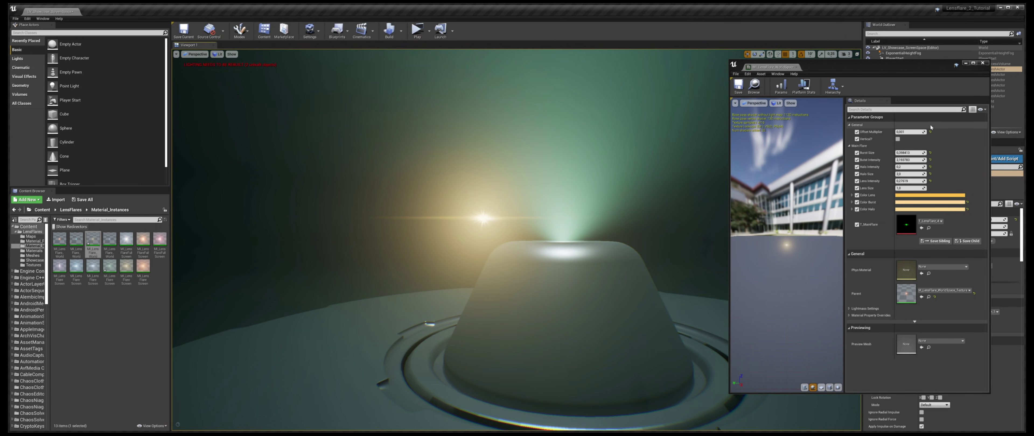
click(916, 132)
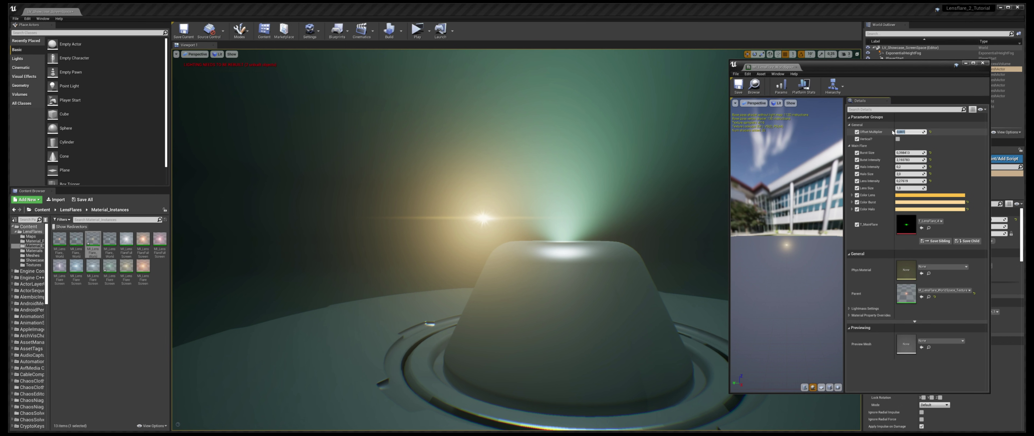
text(0)
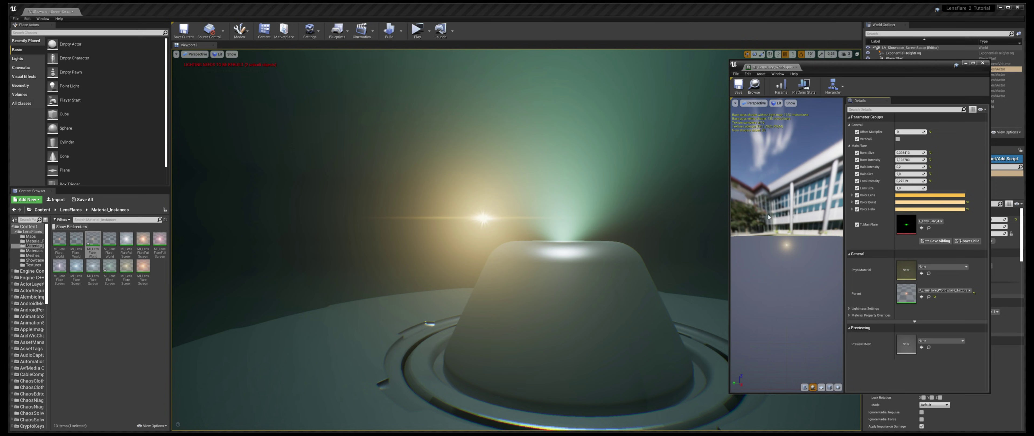
right_drag(594, 225, 635, 278)
middle_drag(706, 172, 658, 113)
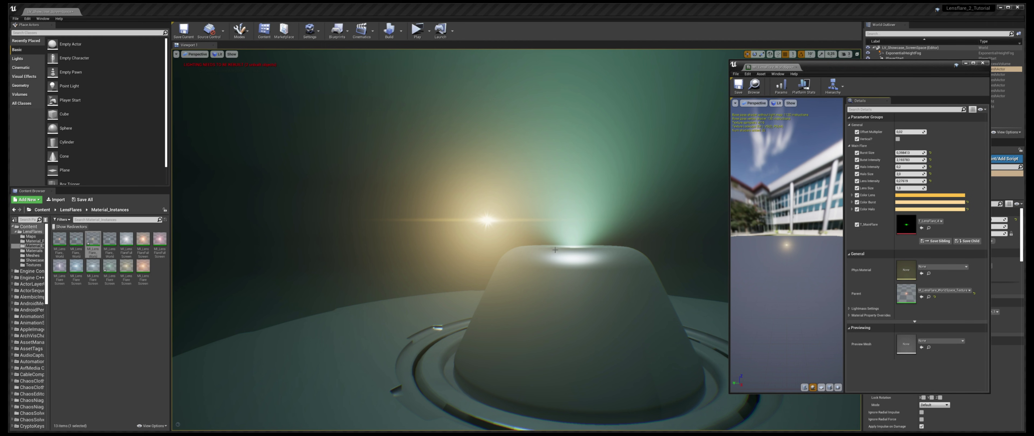
mouse_move(555, 250)
right_down()
mouse_move(563, 269)
mouse_move(556, 252)
right_up()
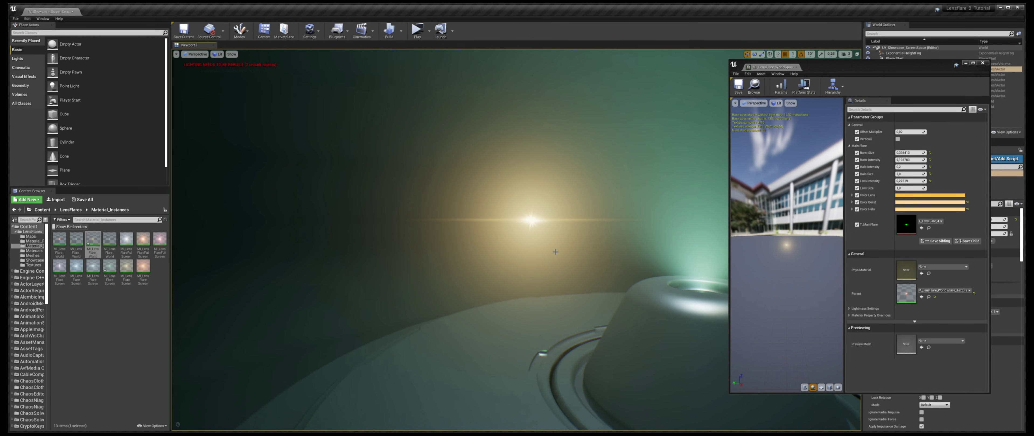
- Turn on the Vertical option, view the flare's streak direction, and turn the option off again
click(897, 139)
mouse_move(557, 271)
right_down()
mouse_move(602, 286)
mouse_move(588, 279)
right_up()
right_drag(638, 231, 634, 235)
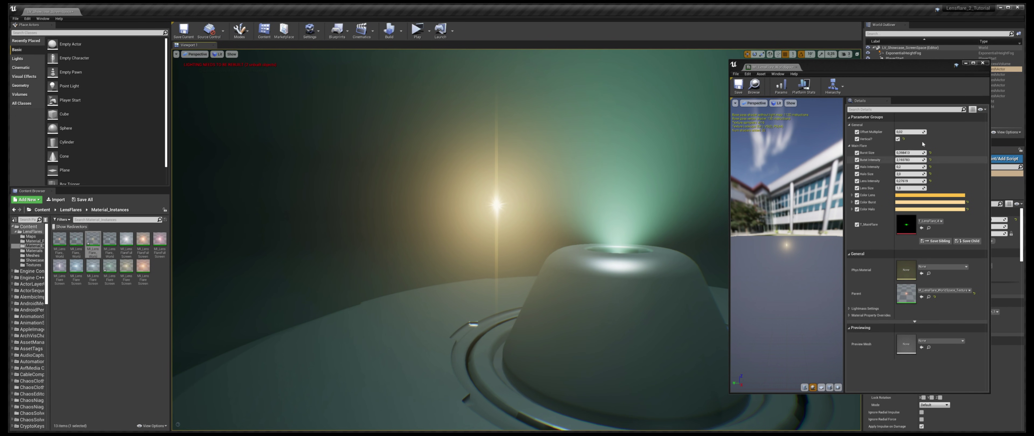
click(897, 139)
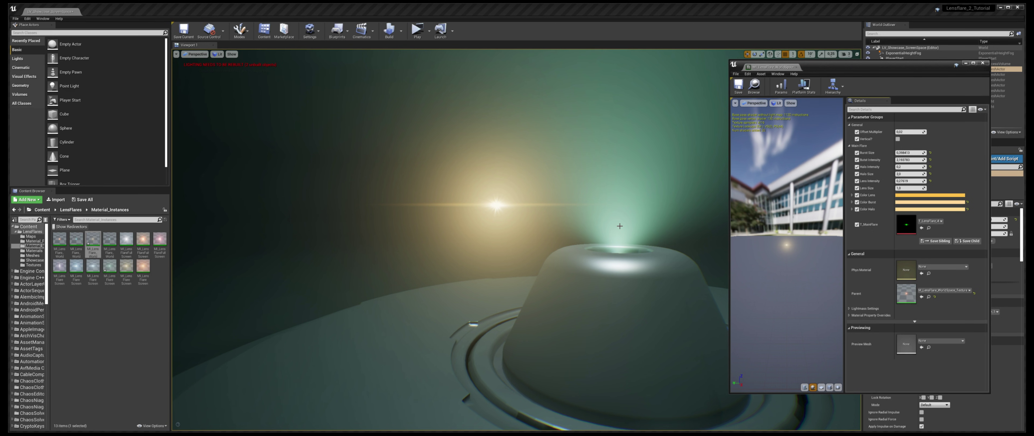
- Fly toward, away from and around the lens flare to examine its size and brightness at different distances
right_drag(602, 225, 589, 219)
key(s)
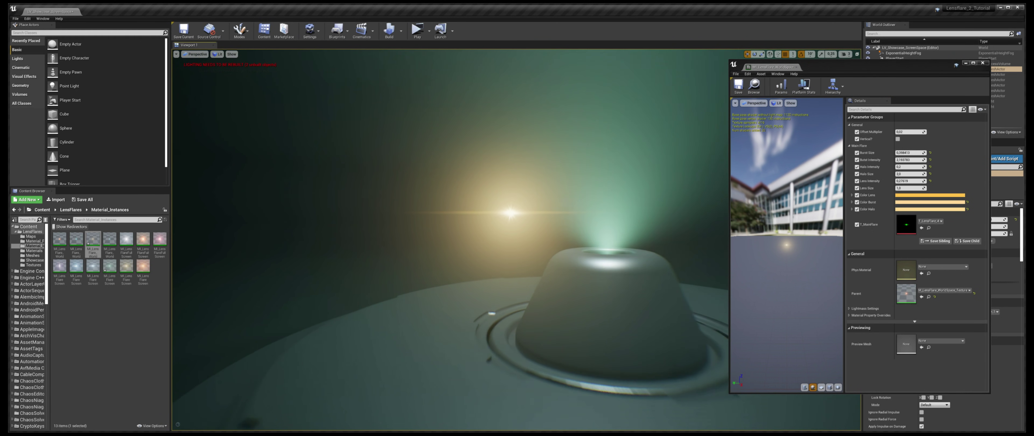
key(w)
key(w)
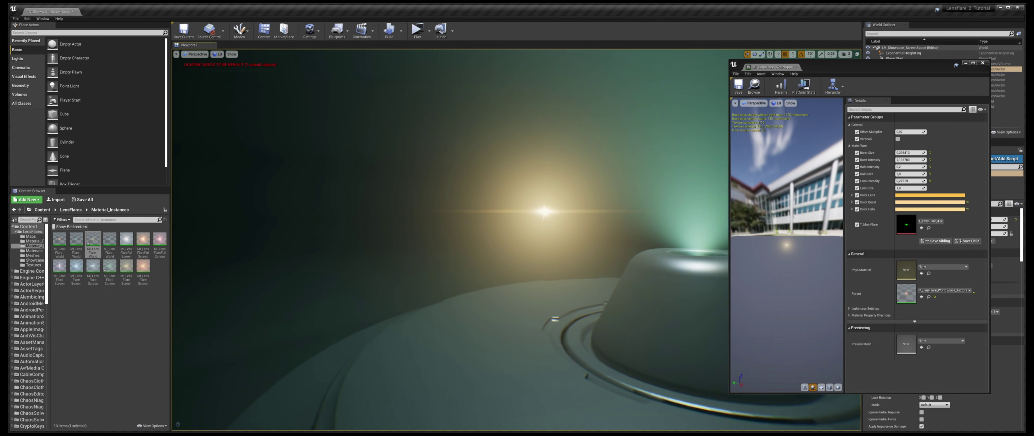
key(s)
key(w)
right_drag(511, 240, 518, 240)
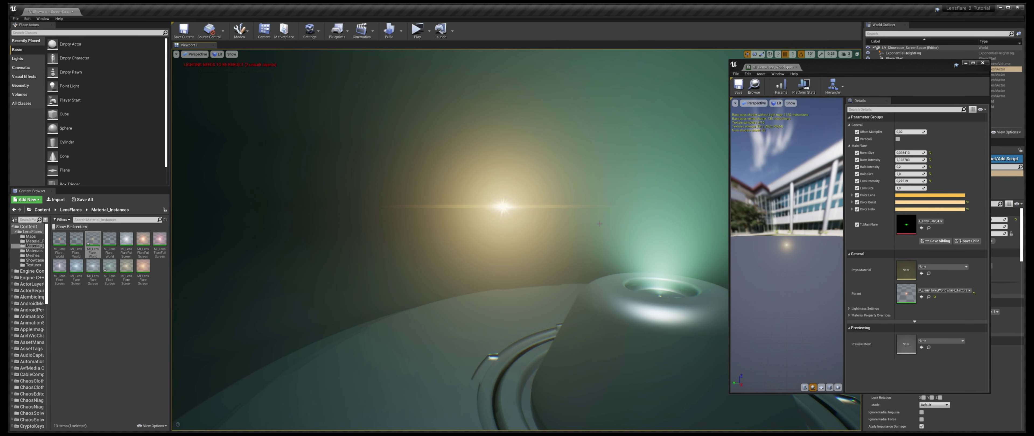
right_drag(594, 225, 582, 210)
key(s)
key(w)
right_drag(508, 225, 508, 225)
key(a)
key(d)
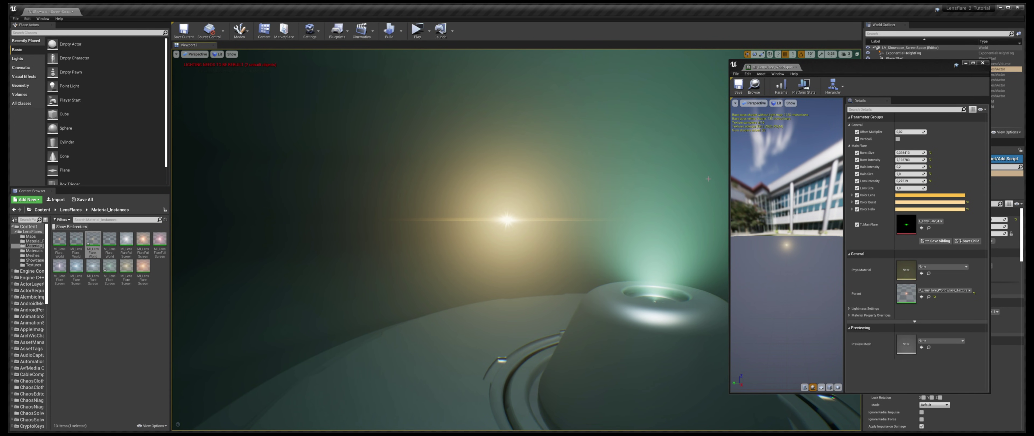
- Adjust the main flare's Burst Size, Burst Intensity and Lens Intensity
drag(909, 152, 885, 153)
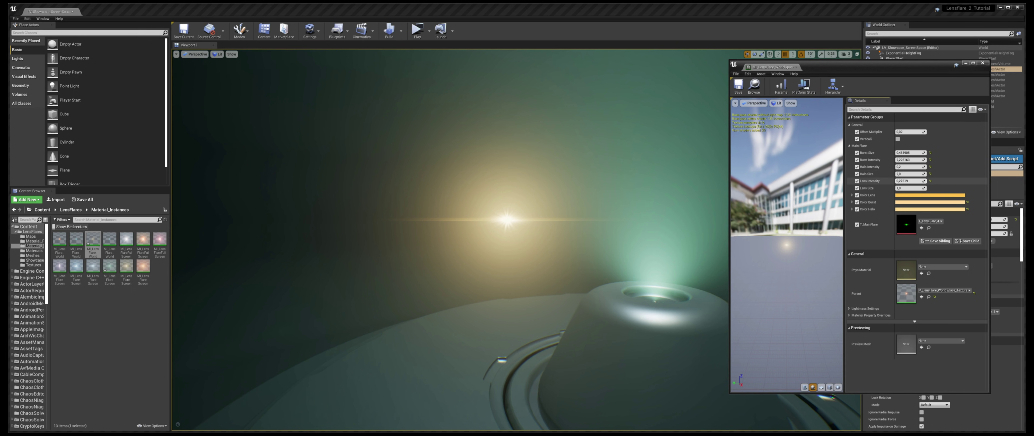
drag(909, 181, 897, 180)
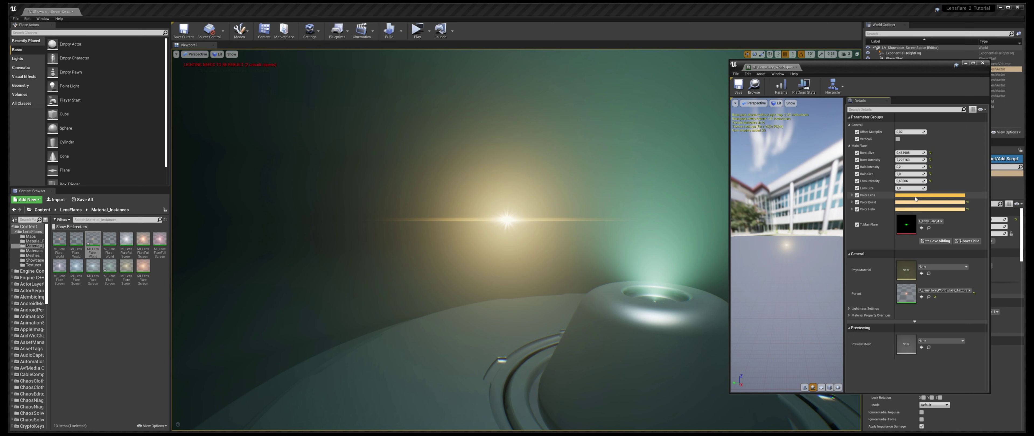
- Change the main flare's Color Lens to a light blue-violet with full blue at 1.0
click(929, 195)
click(811, 228)
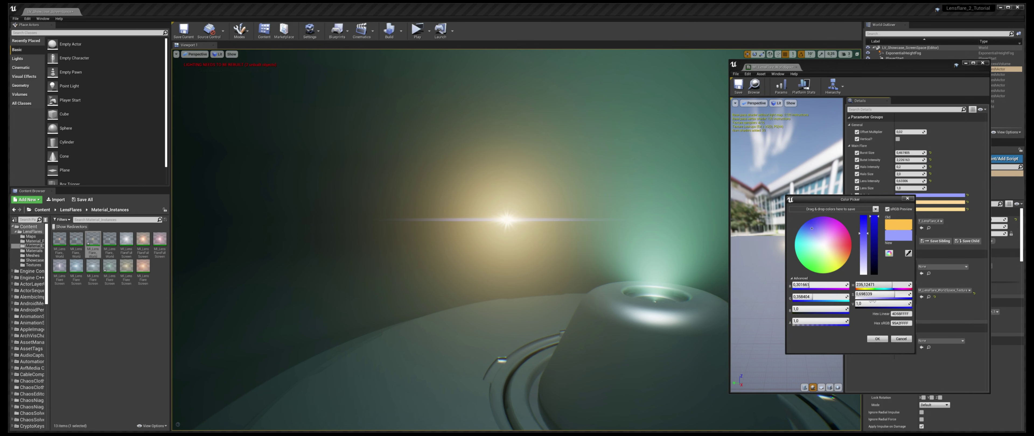
click(878, 340)
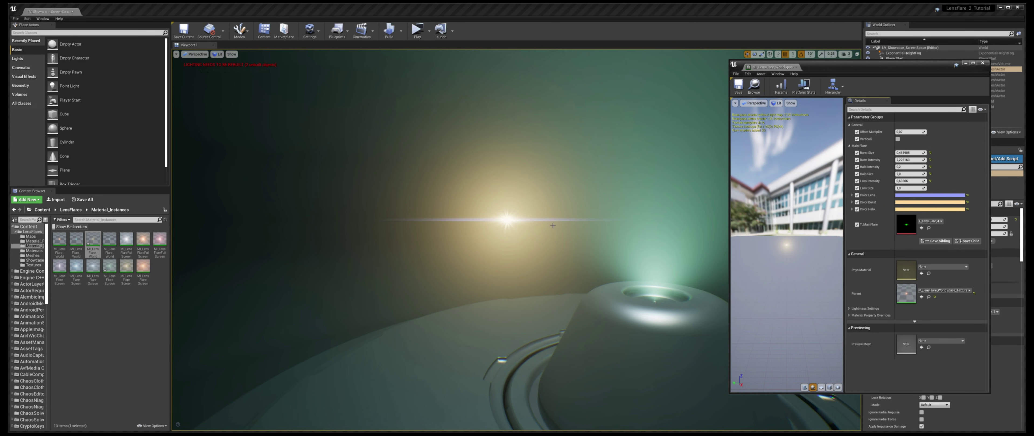
- Preview a bright green Color Halo on the main flare and discard the color change
click(917, 209)
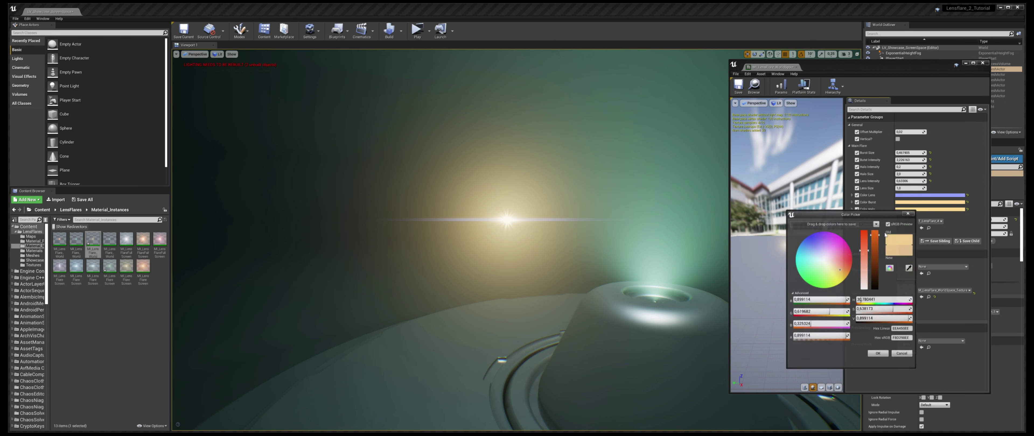
click(815, 283)
click(812, 283)
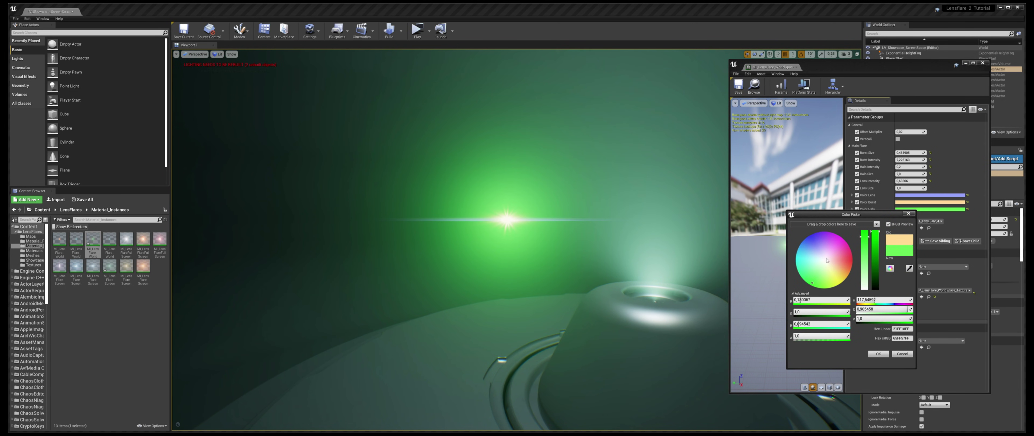
click(905, 356)
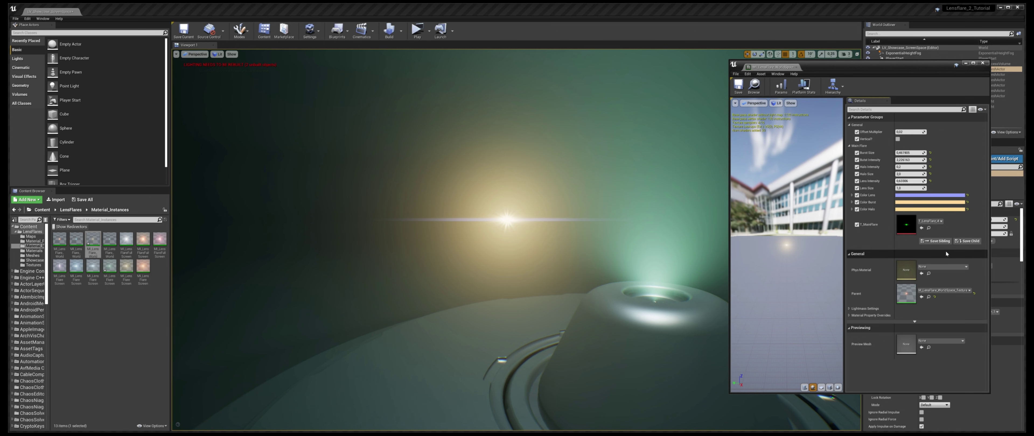
- Open the main flare's texture T_LensFlare_4, zoom out to find the flare, and widen and reposition the editor window for a clear view
double_click(906, 227)
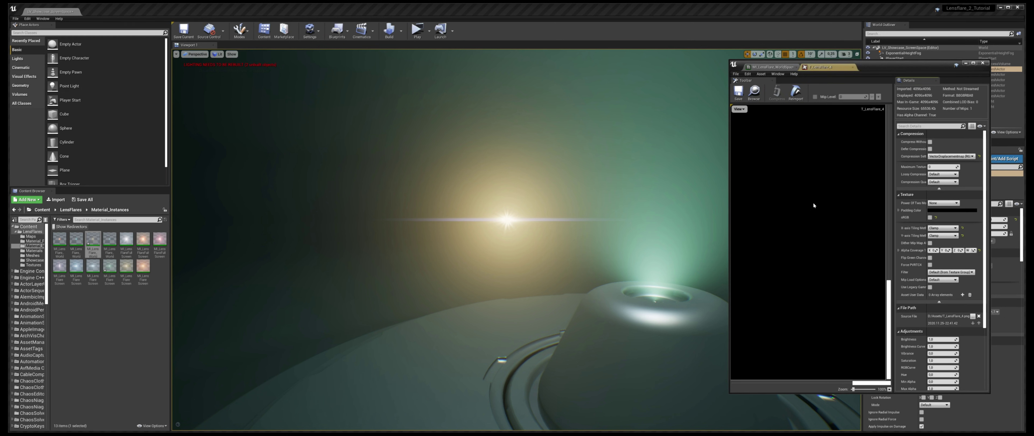
scroll(785, 307, down, 5)
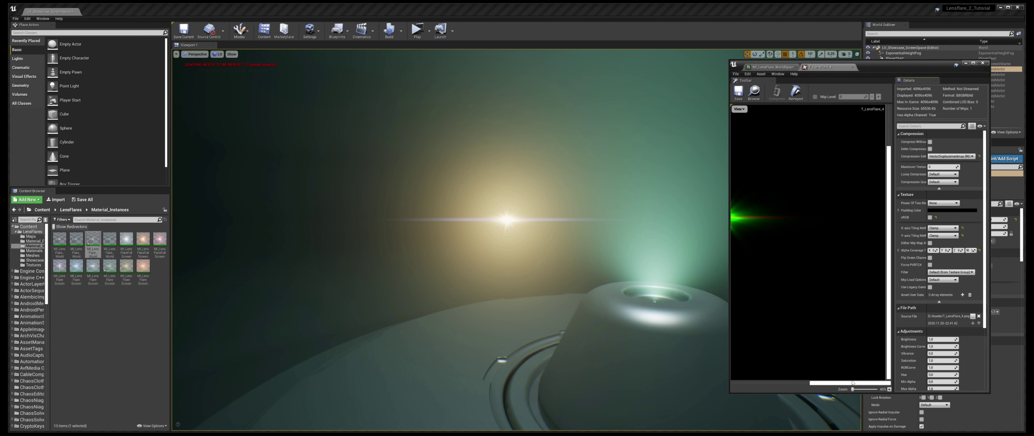
drag(853, 383, 817, 383)
scroll(817, 346, down, 2)
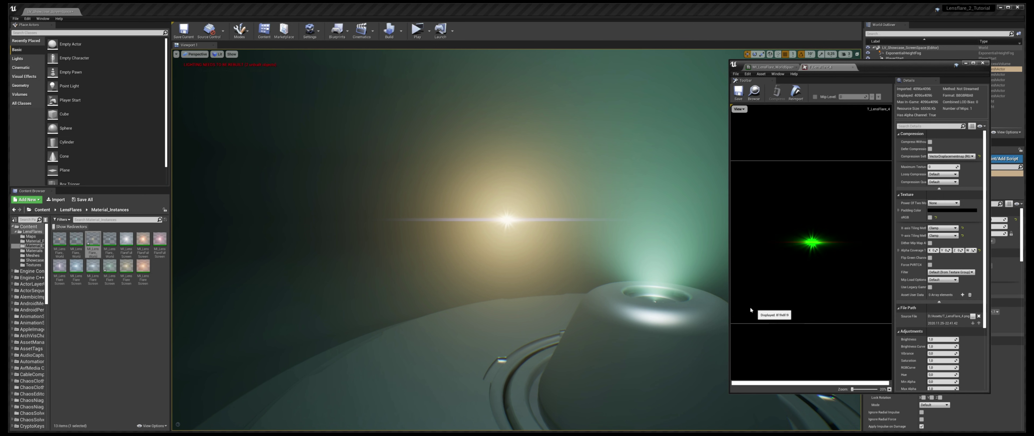
drag(729, 300, 520, 299)
scroll(635, 277, up, 2)
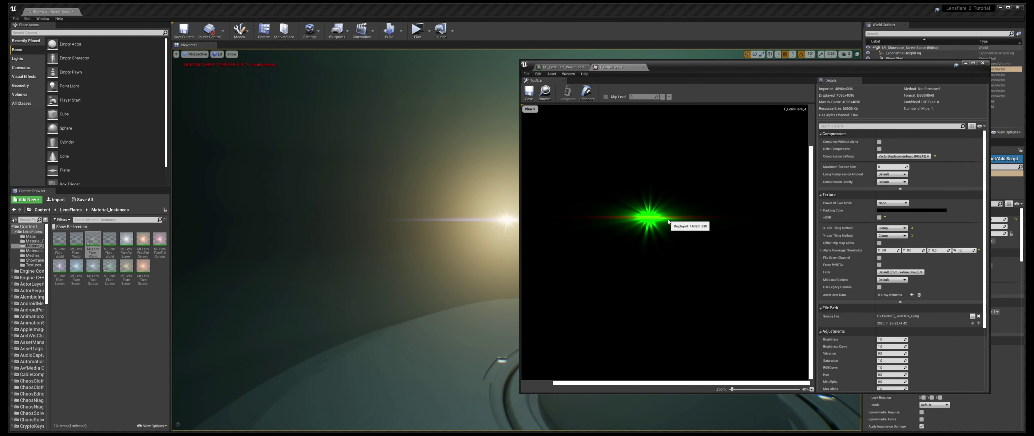
drag(687, 66, 810, 68)
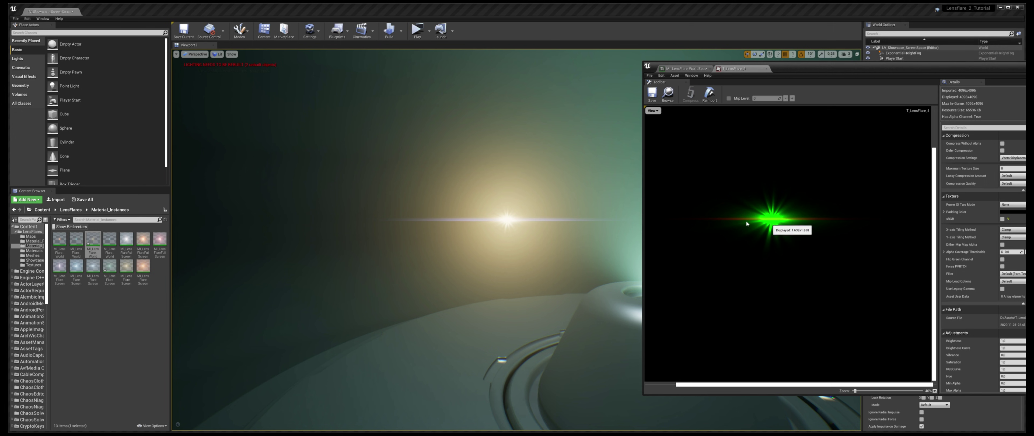
drag(857, 69, 776, 59)
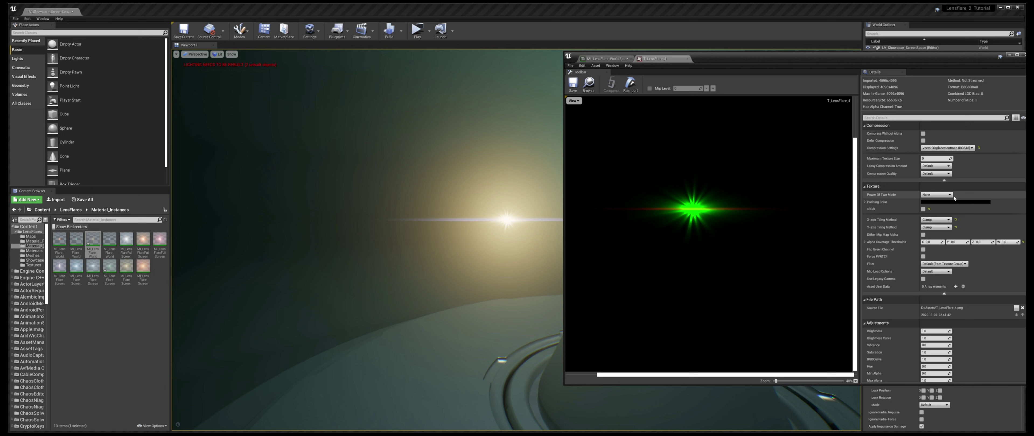
- Review the flare texture's compression, tiling, adjustment and level-of-detail settings
scroll(898, 328, down, 5)
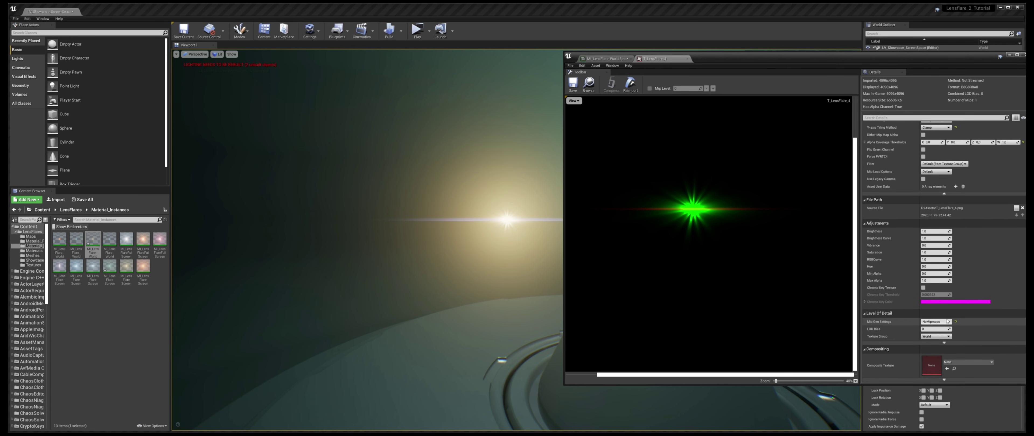
scroll(938, 305, up, 3)
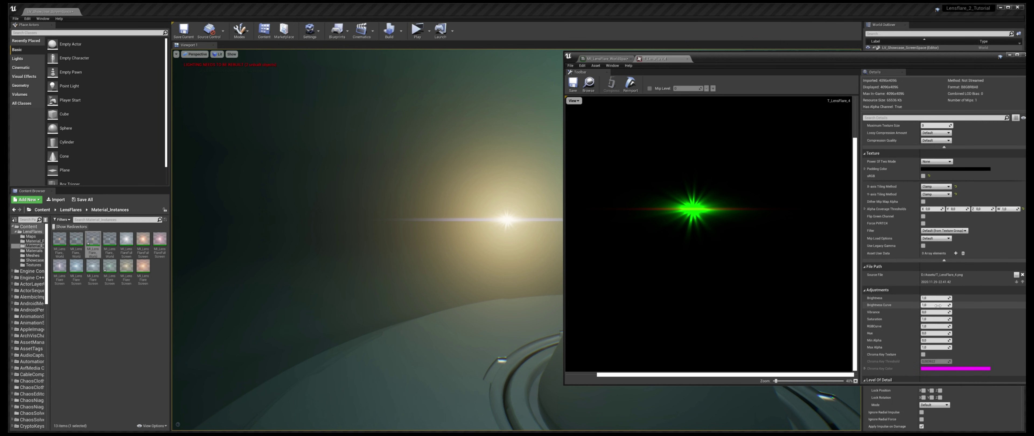
scroll(937, 306, up, 2)
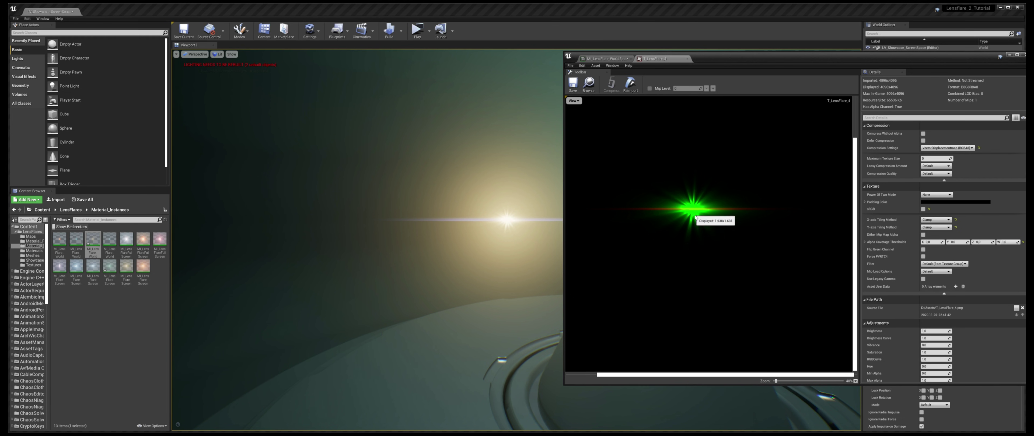
- Examine the burst and horizontal streak of the flare texture up close, and close the texture and material instance editors
scroll(688, 212, up, 4)
scroll(692, 219, down, 2)
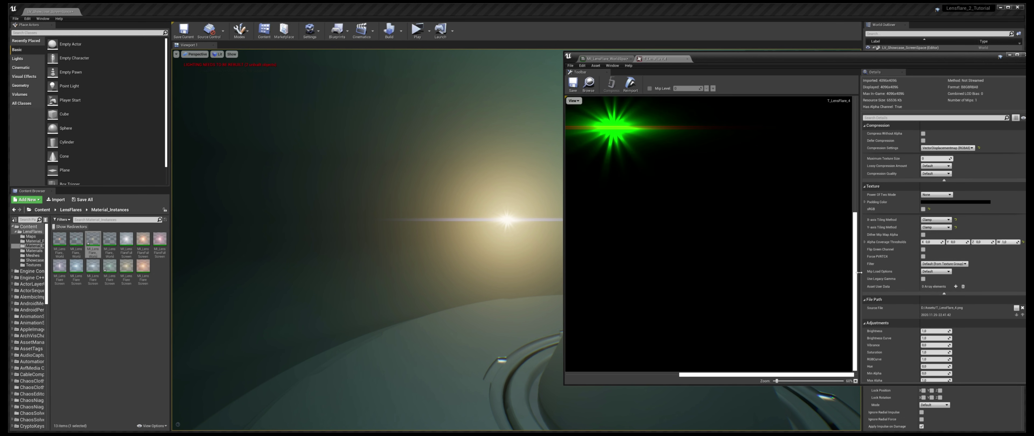
drag(856, 273, 856, 206)
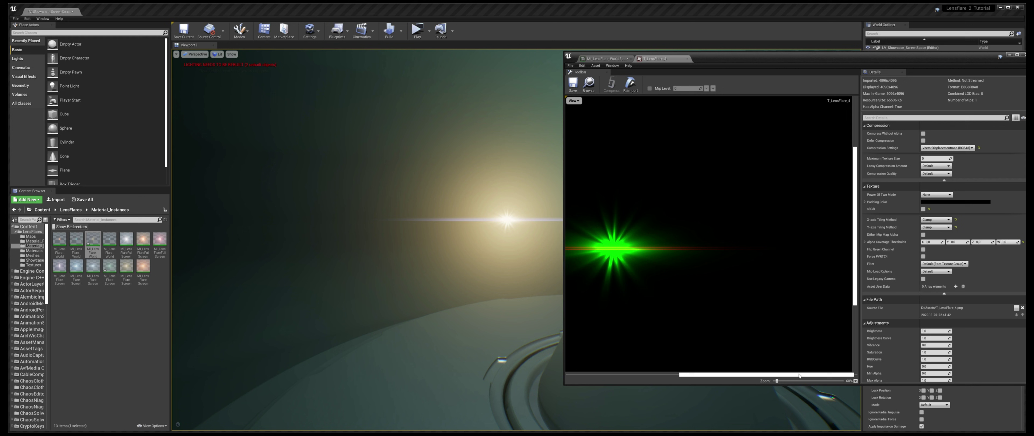
drag(799, 375, 709, 374)
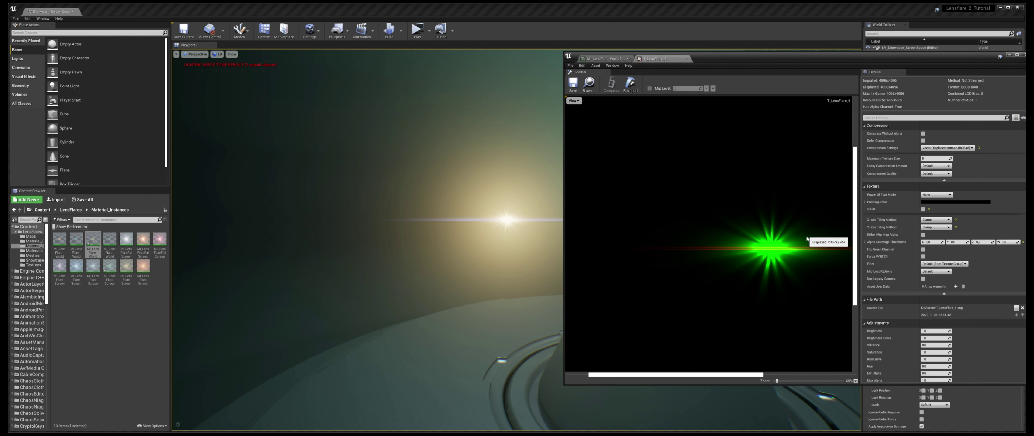
scroll(774, 235, down, 2)
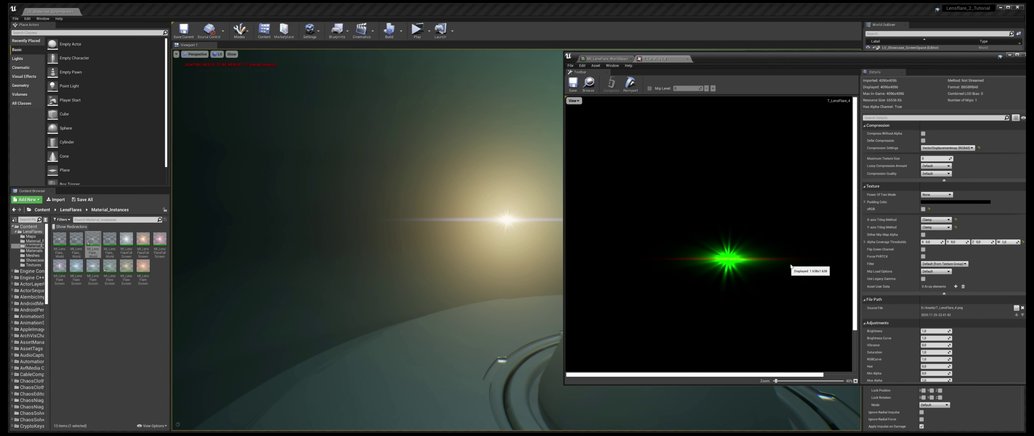
drag(856, 284, 855, 295)
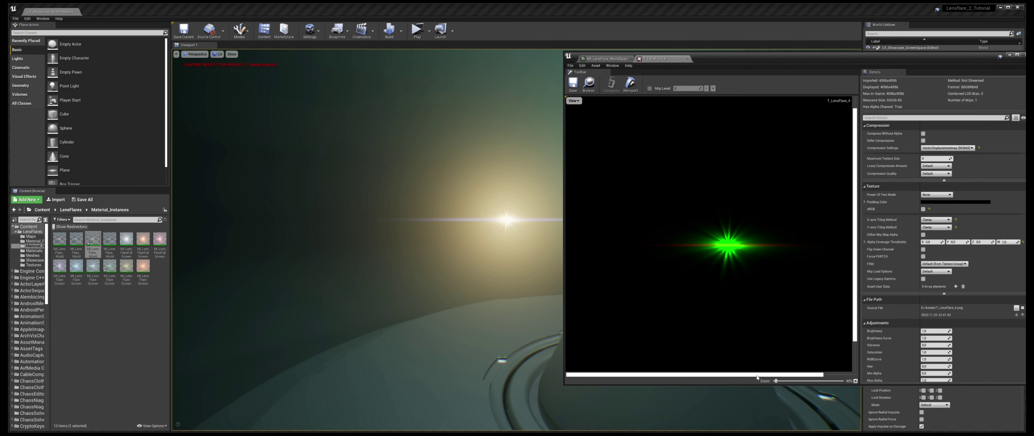
drag(757, 378, 775, 379)
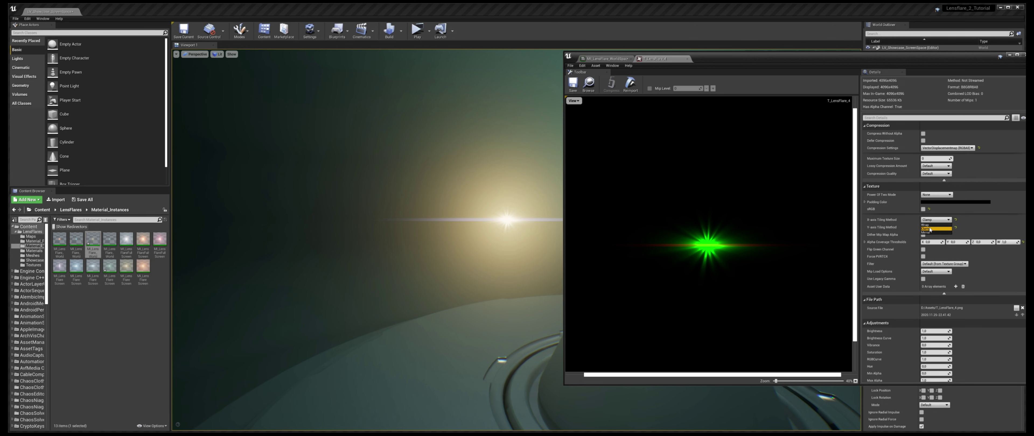
click(687, 59)
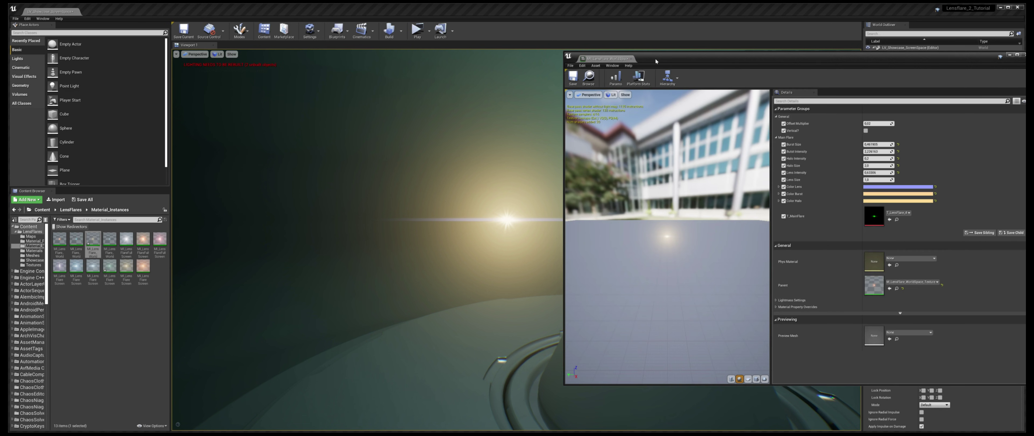
click(630, 59)
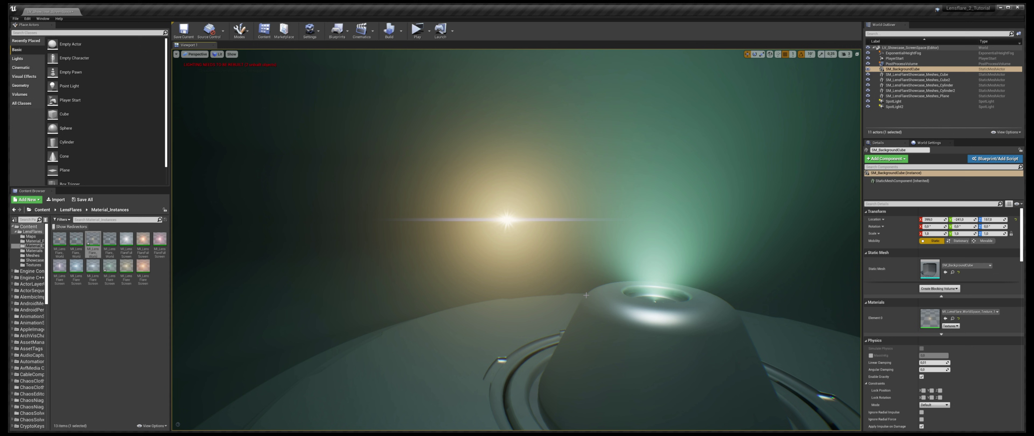
- Apply the green screen-space lens flare material instance to Element 0 of SM_BackgroundCube and look across its row of reflections
drag(109, 269, 948, 318)
right_drag(742, 257, 713, 257)
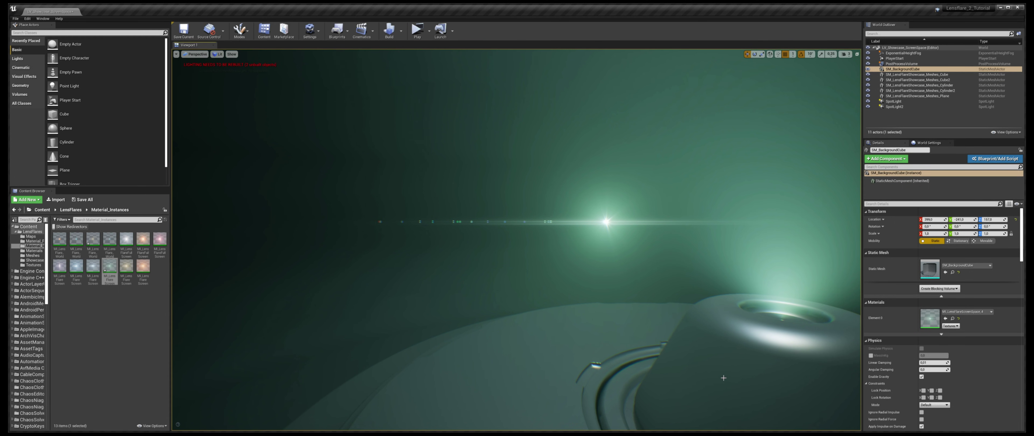
right_drag(736, 351, 755, 351)
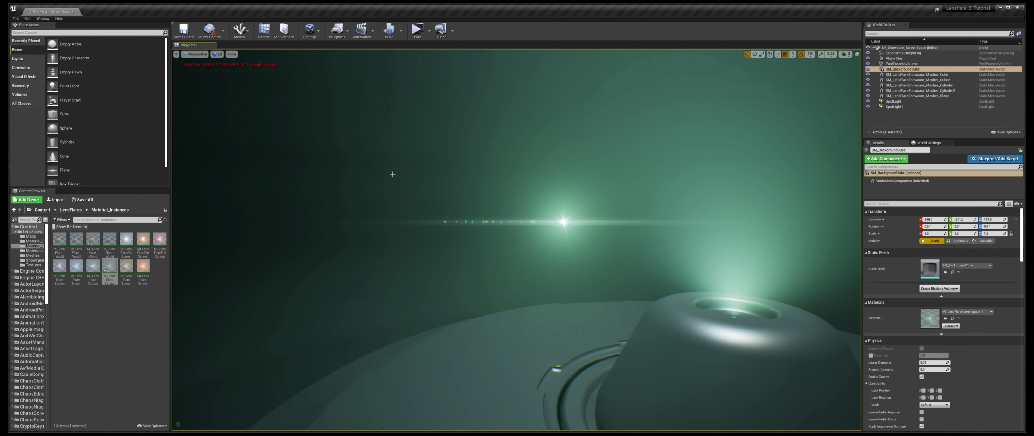
- Swap the background cube's static mesh through the basic Cube, Cylinder and Sphere shapes, ending on Cube
drag(65, 114, 933, 257)
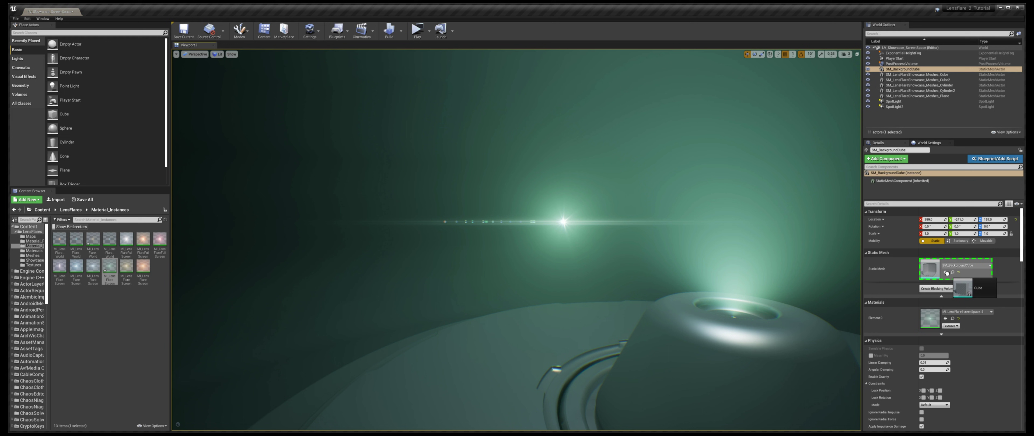
drag(64, 142, 930, 268)
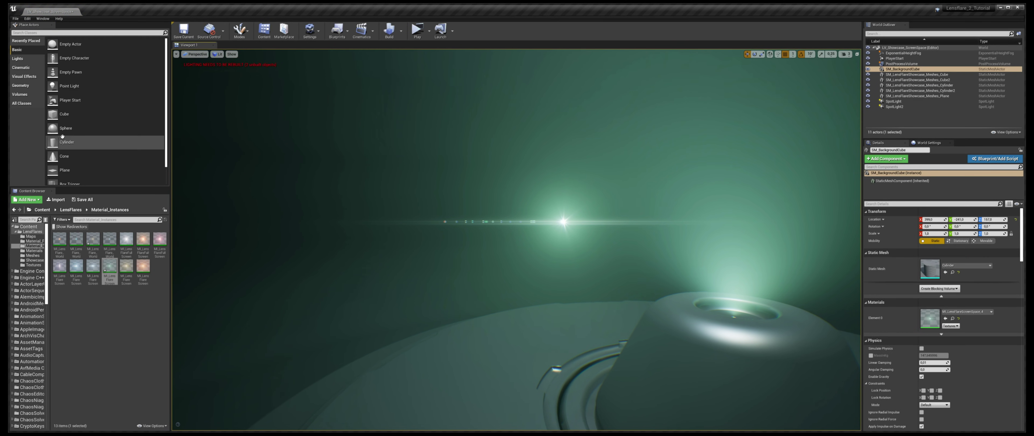
drag(64, 128, 930, 268)
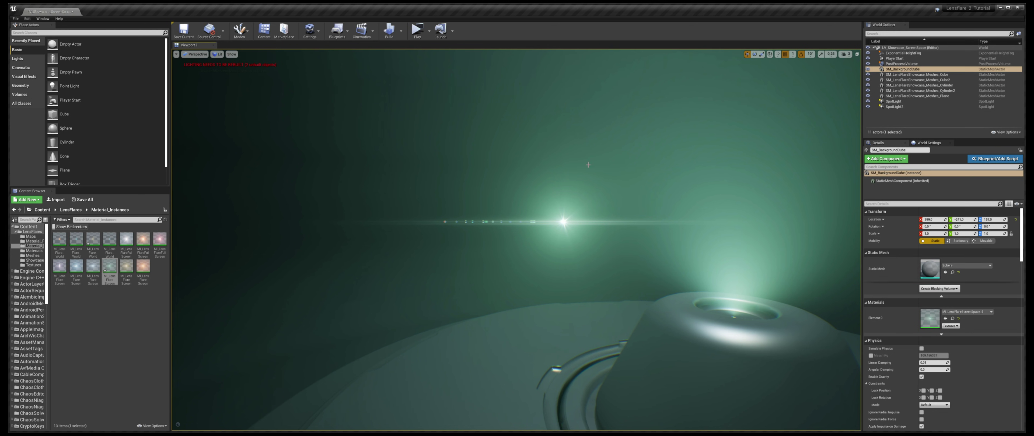
drag(64, 114, 939, 267)
right_drag(707, 276, 718, 271)
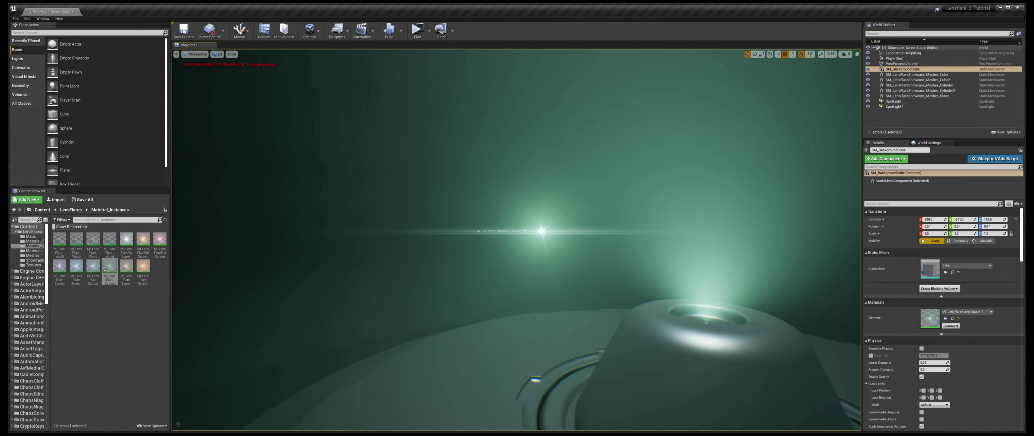
- Open the applied screen-space material instance, fit its window beside the scene to examine the main flare and reflection parameters, and close it
double_click(930, 318)
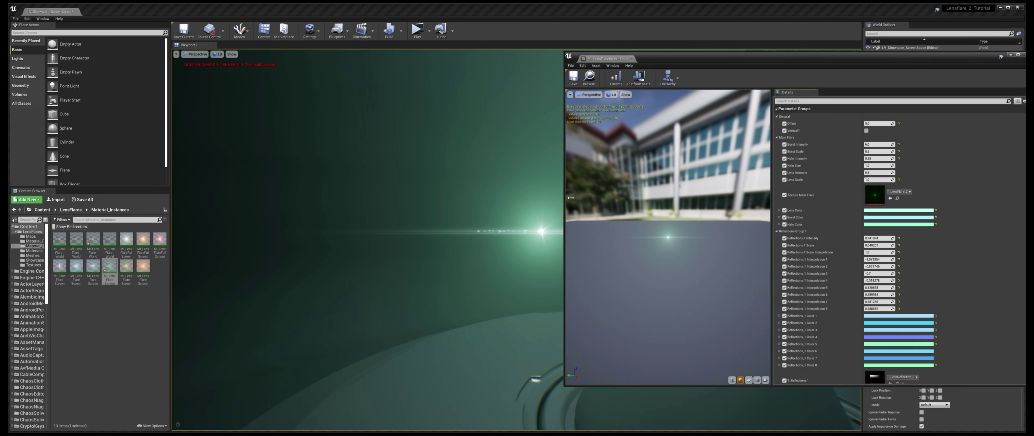
drag(566, 199, 793, 192)
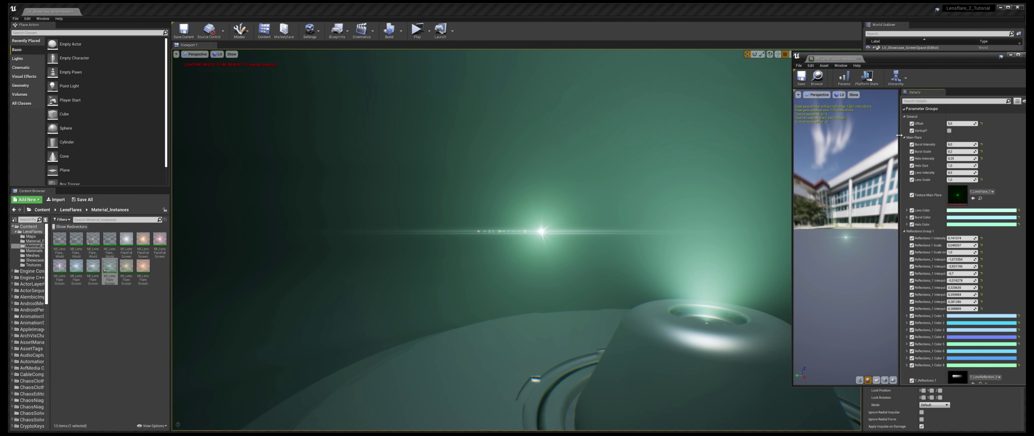
mouse_move(899, 136)
mouse_down()
mouse_move(919, 135)
mouse_move(885, 135)
mouse_up()
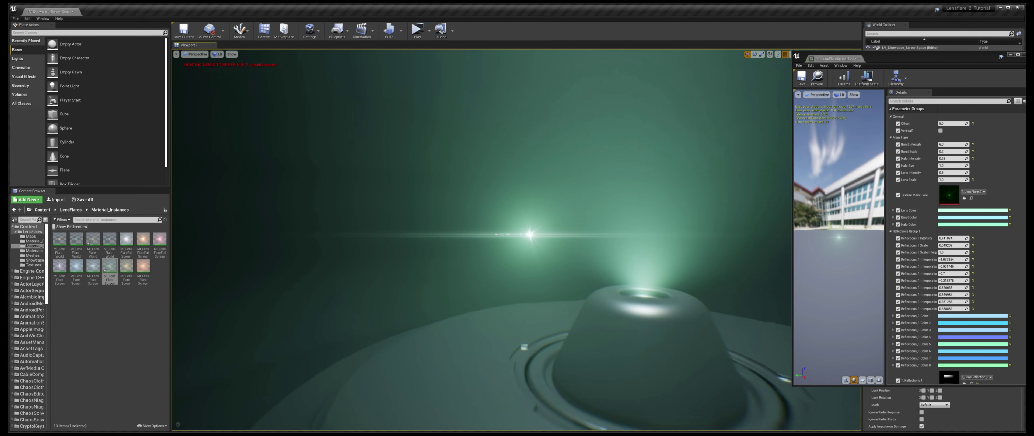
right_drag(449, 125, 448, 124)
key(s)
click(503, 229)
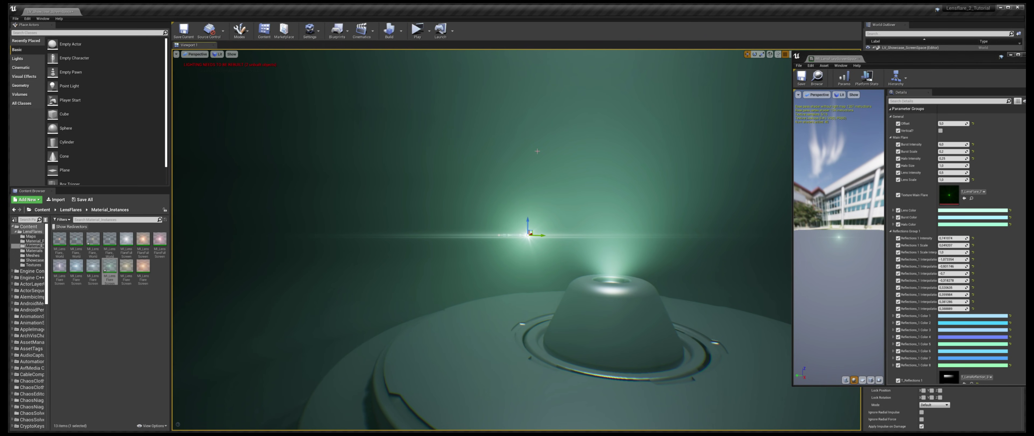
drag(898, 59, 888, 74)
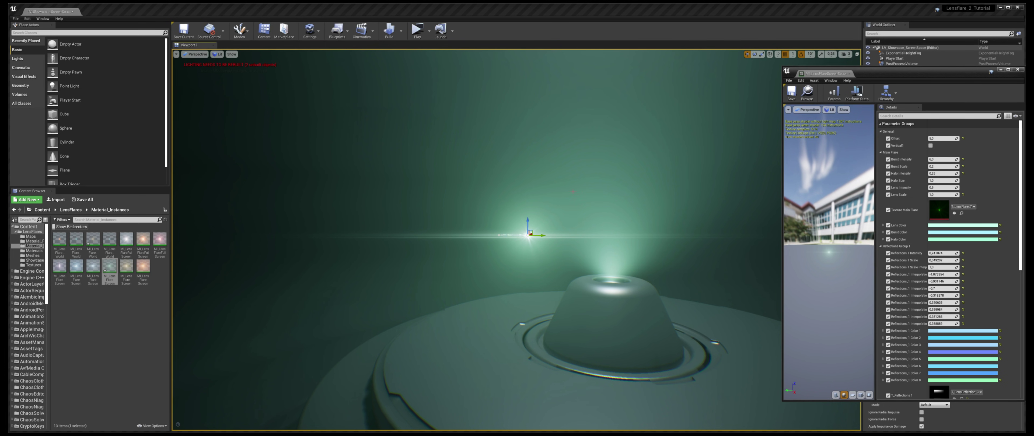
click(1003, 71)
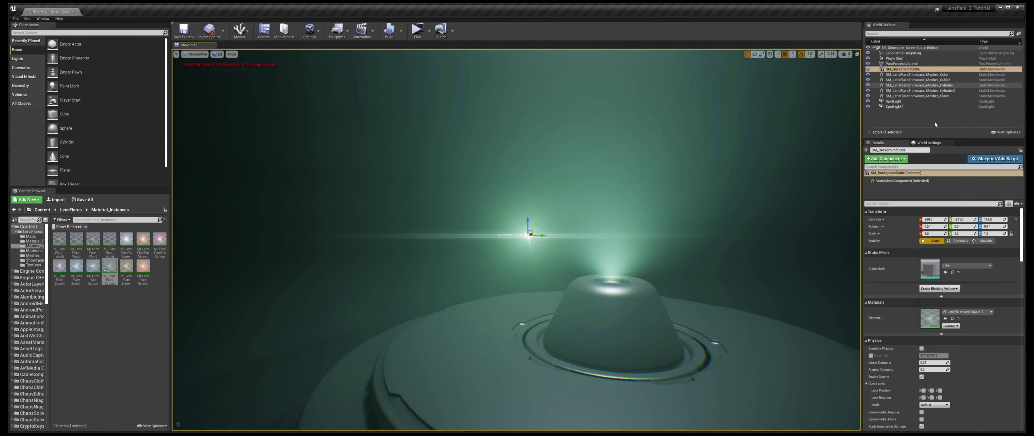
- Fly around the screen-space lens flare, toggling game view, to examine its reflections from different angles and distances
right_drag(736, 270, 728, 268)
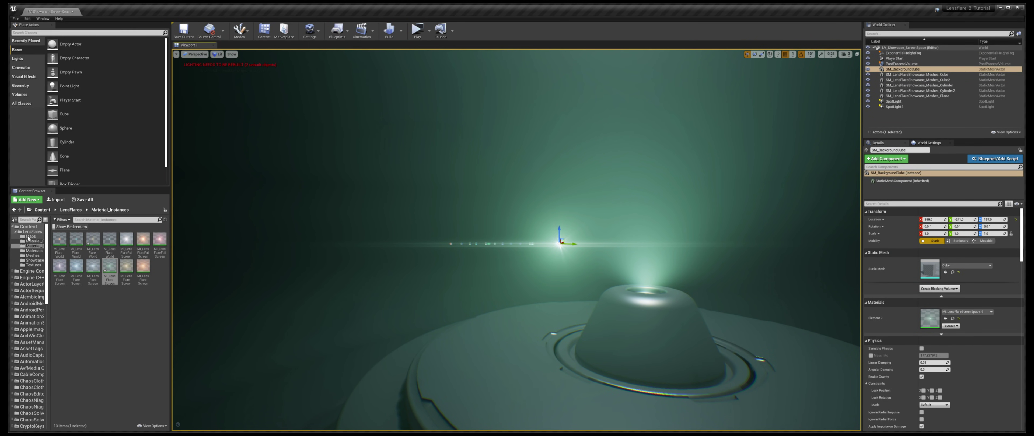
key(w)
right_drag(600, 316, 609, 317)
key(g)
right_drag(508, 244, 481, 241)
click(507, 244)
key(s)
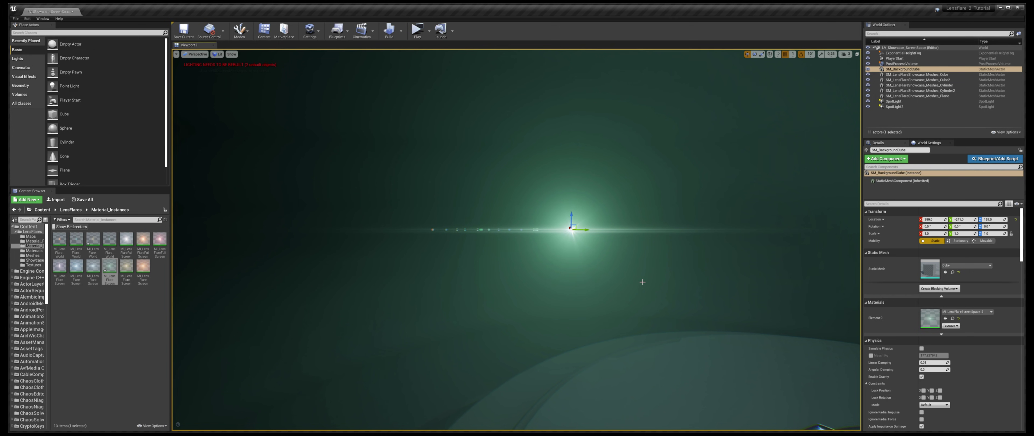
key(g)
key(g)
right_drag(674, 288, 649, 290)
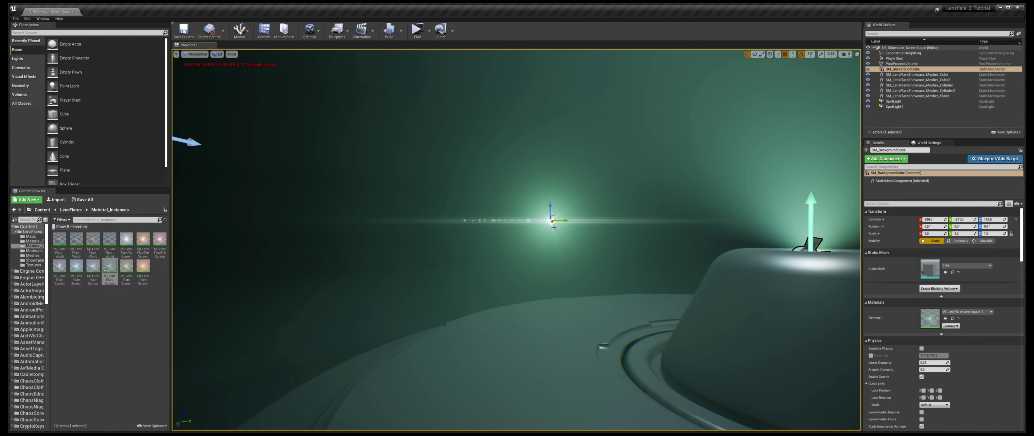
- Open the screen-space material instance applied to the background cube and widen its editor window beside the scene
right_drag(504, 213, 504, 213)
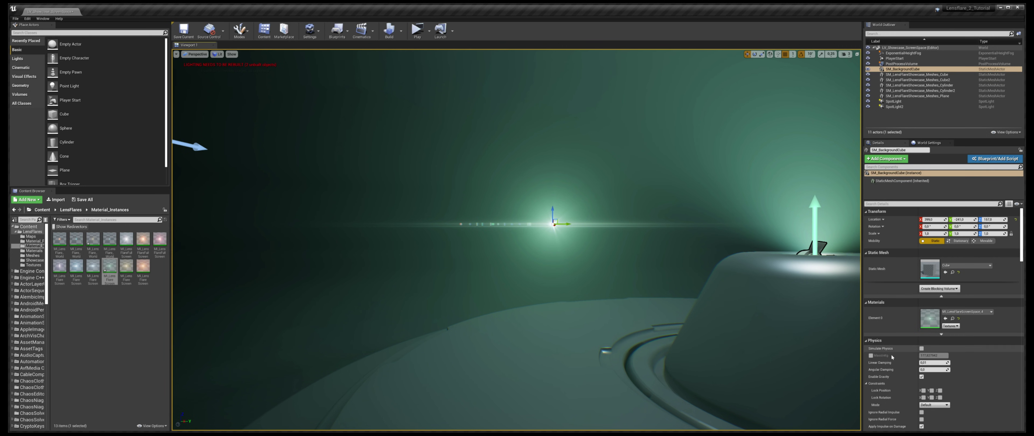
double_click(929, 318)
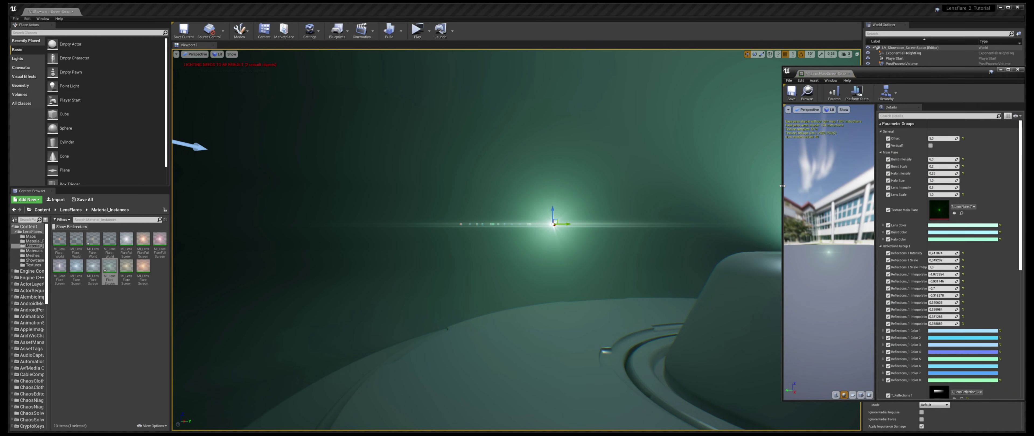
drag(782, 186, 728, 188)
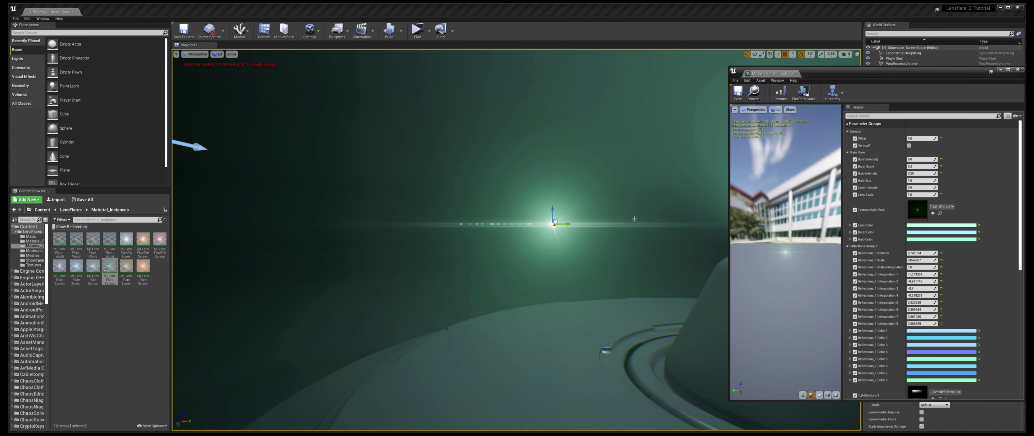
- Fly around the lens flare beside the open material instance and toggle game view to examine how its reflections shift with the angle
right_drag(634, 219, 656, 219)
key(d)
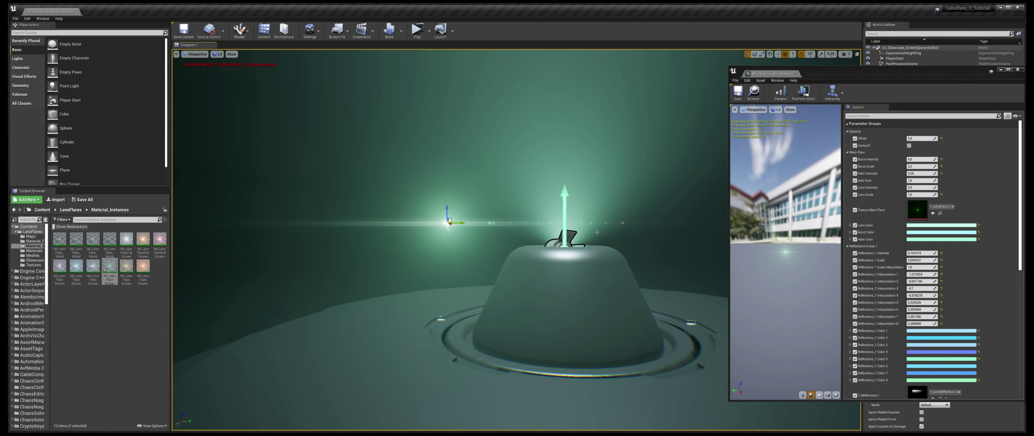
right_drag(522, 260, 458, 260)
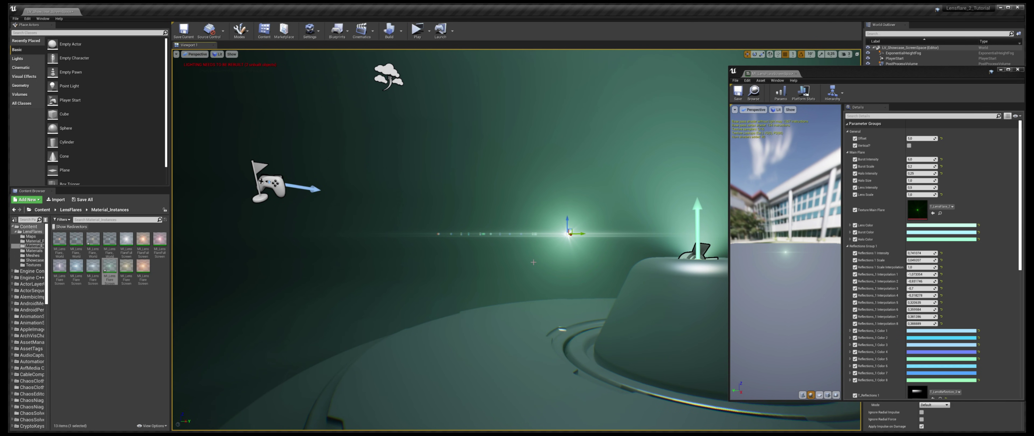
right_drag(666, 217, 691, 221)
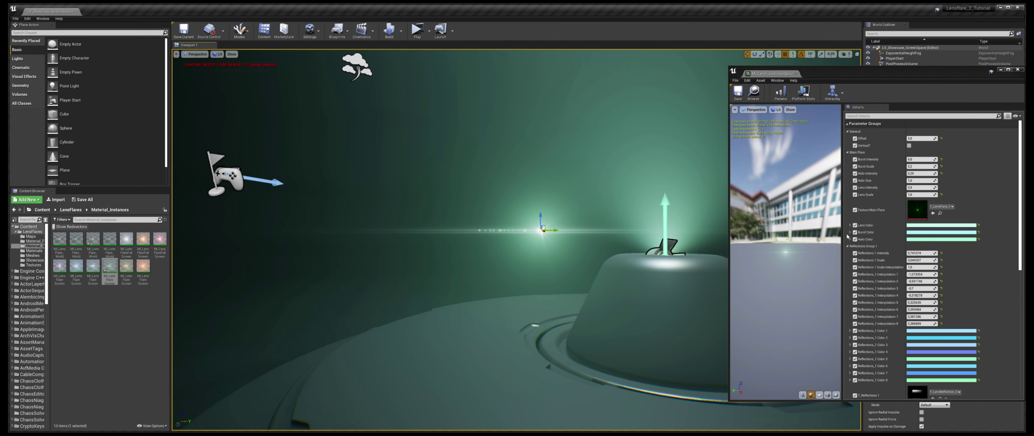
mouse_move(565, 263)
right_down()
mouse_move(590, 273)
mouse_move(550, 262)
right_up()
key(g)
key(g)
key(g)
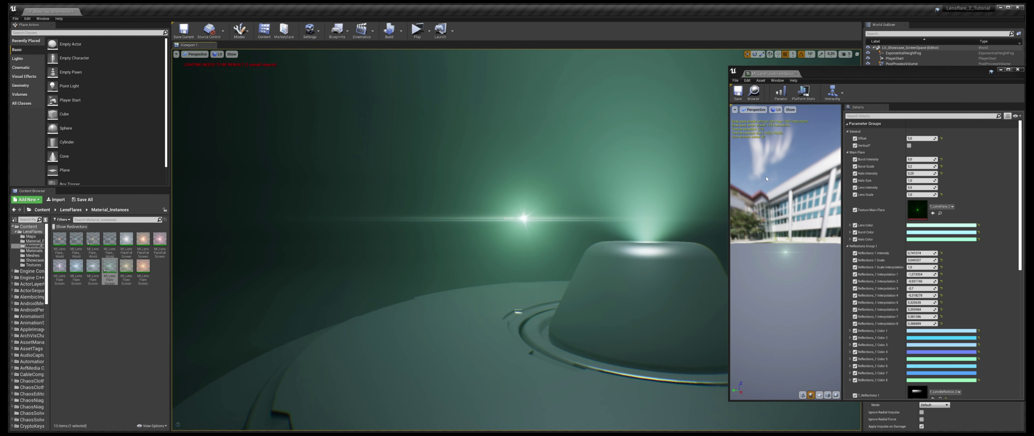
- Collapse the General and Main Flare parameter groups to expose Reflections Group 1, and examine the row of reflections in the scene
click(847, 131)
click(848, 138)
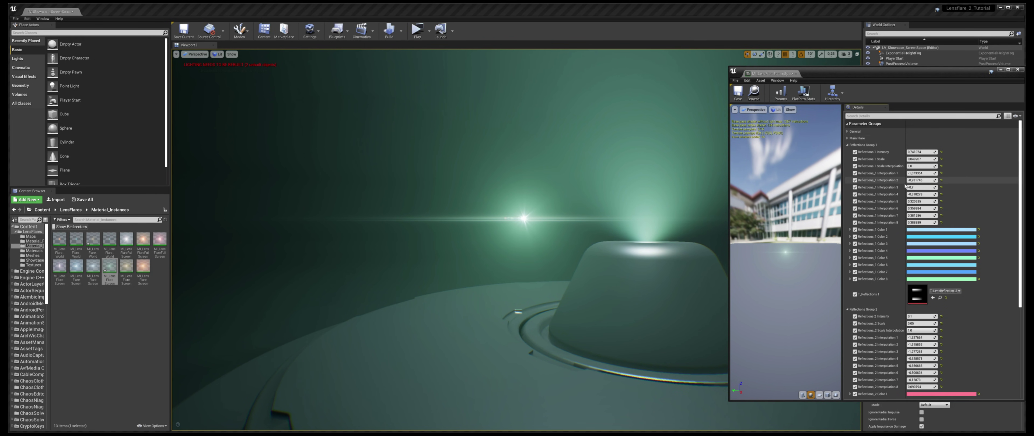
right_drag(652, 207, 591, 210)
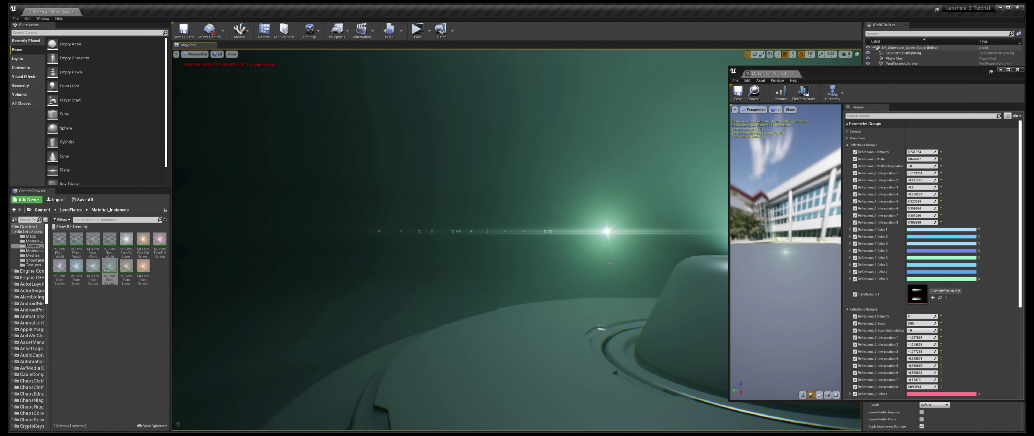
right_drag(609, 264, 628, 243)
mouse_move(321, 219)
right_down()
mouse_move(302, 219)
mouse_move(317, 219)
right_up()
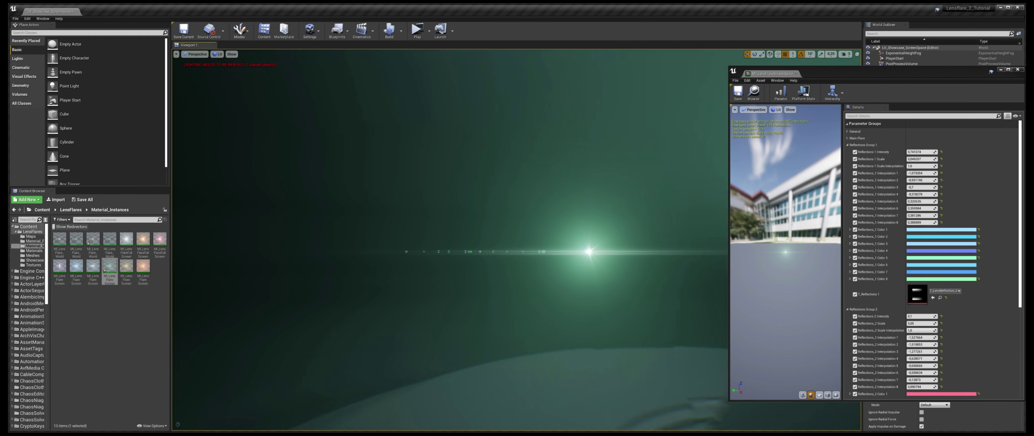
mouse_move(632, 243)
right_down()
mouse_move(656, 246)
mouse_move(642, 249)
right_up()
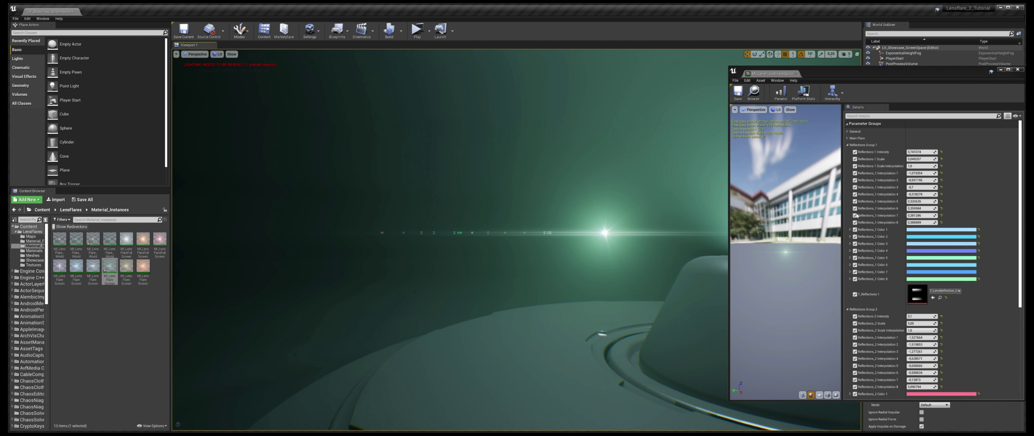
- Switch the Reflections Group 1 texture to T_LensReflection_2, enlarge the reflections' scale and reduce their intensity
drag(906, 138, 917, 151)
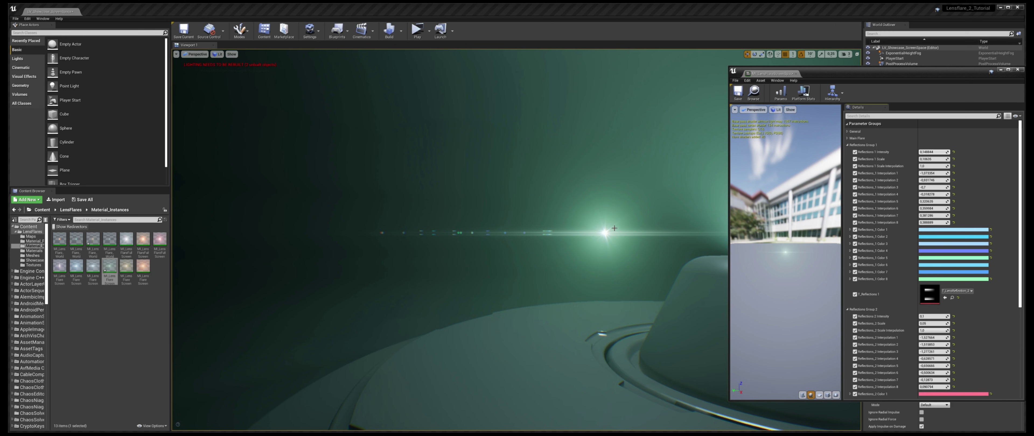
click(957, 291)
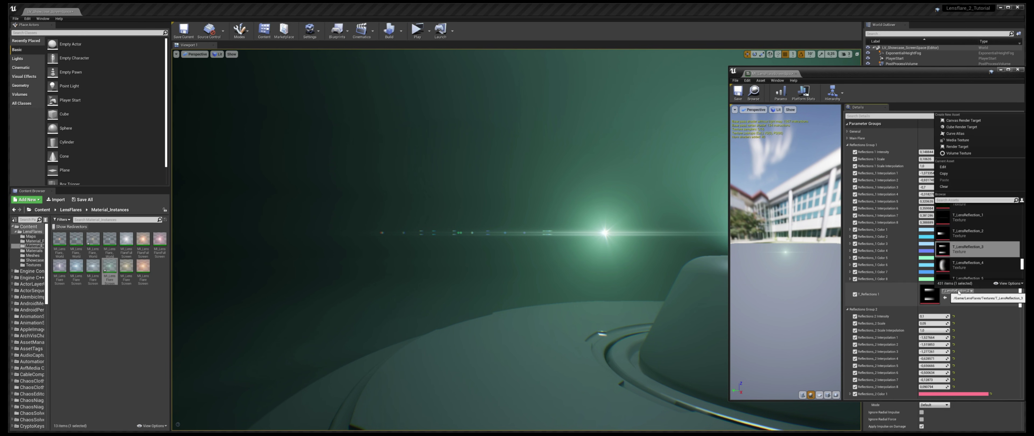
click(967, 232)
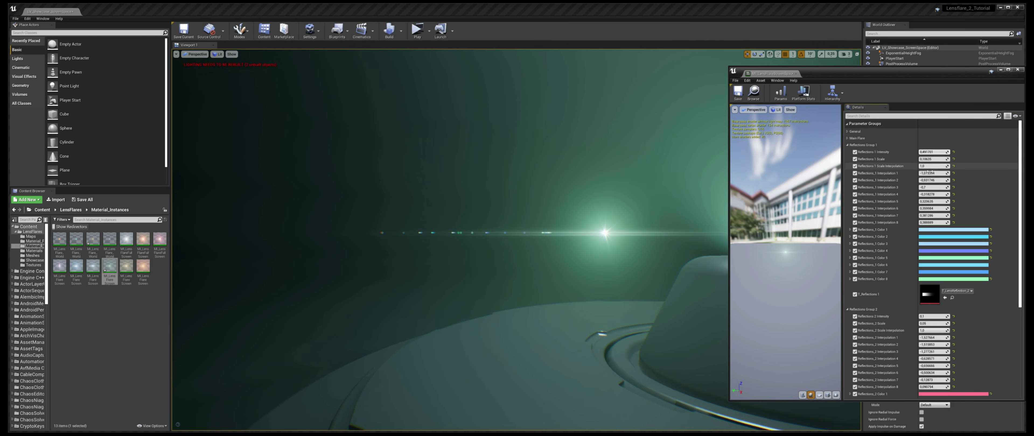
drag(931, 159, 937, 159)
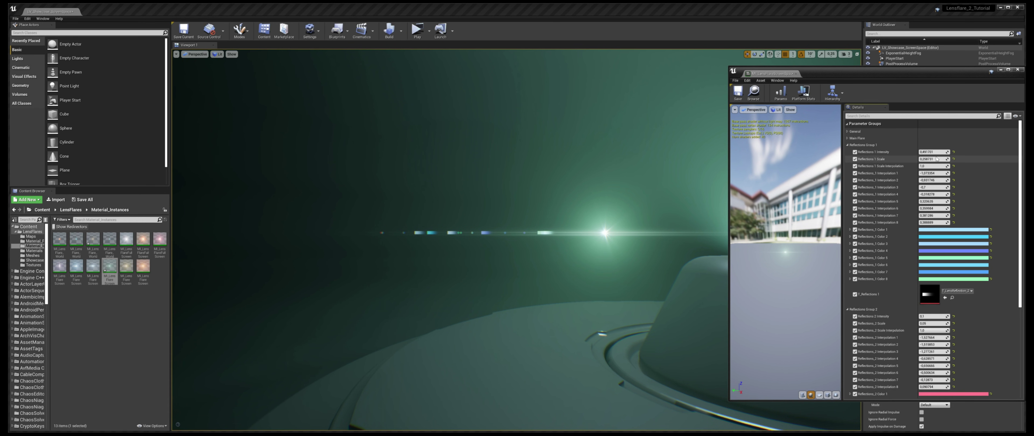
mouse_move(945, 152)
mouse_down()
mouse_move(907, 152)
mouse_move(931, 152)
mouse_up()
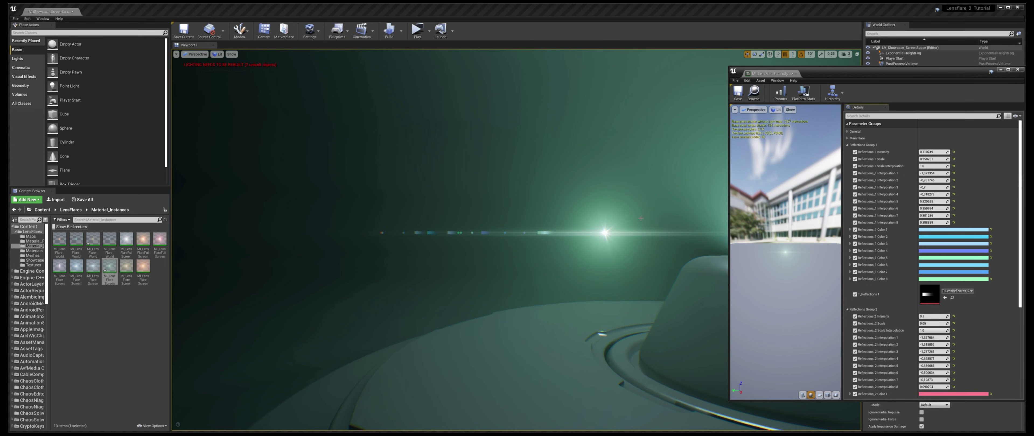
mouse_move(542, 238)
right_down()
mouse_move(582, 240)
mouse_move(530, 240)
mouse_move(550, 241)
right_up()
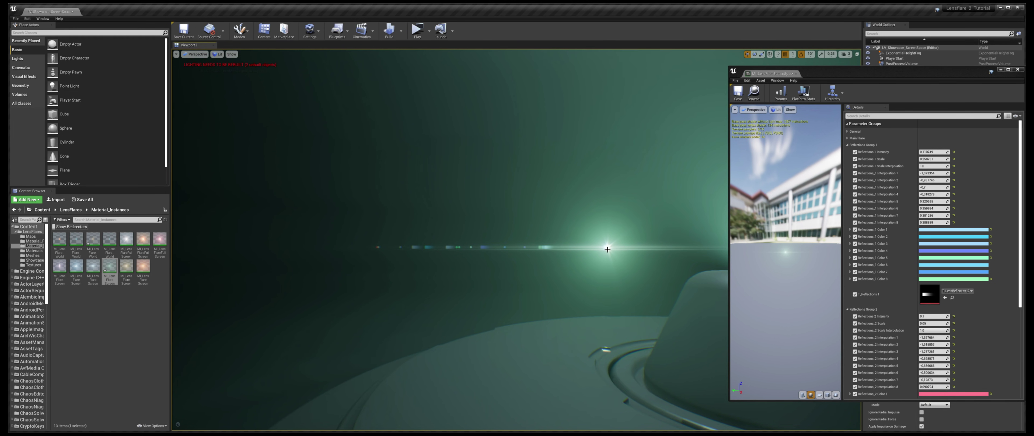
right_drag(605, 250, 601, 250)
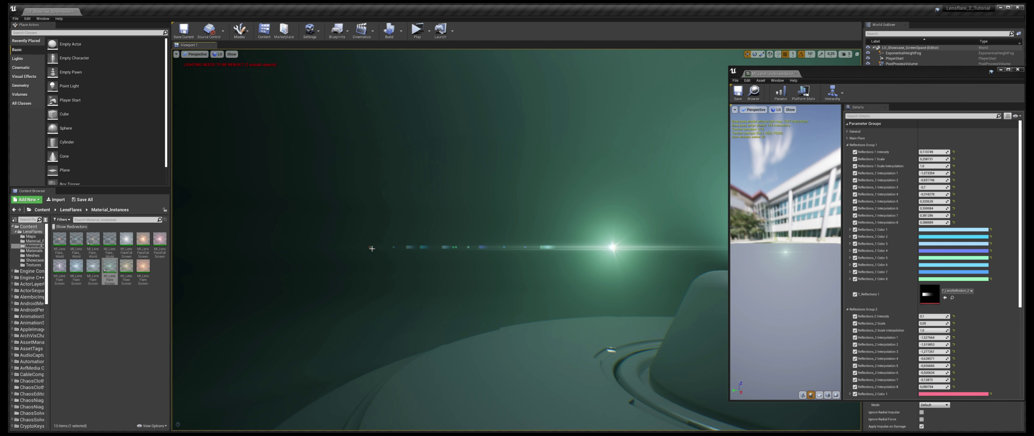
- Set the Reflections 1 scale interpolation to 0, and view the reflections in the scene with the material instance closed
drag(939, 165, 928, 166)
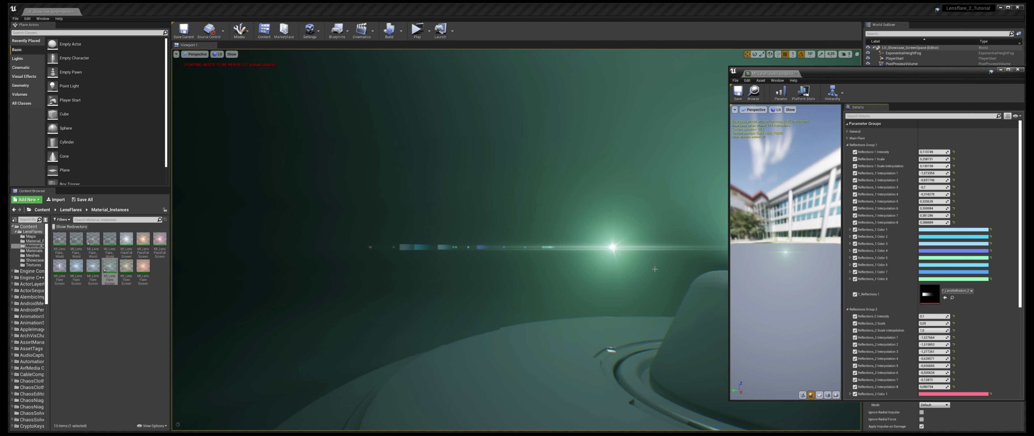
right_drag(626, 275, 620, 273)
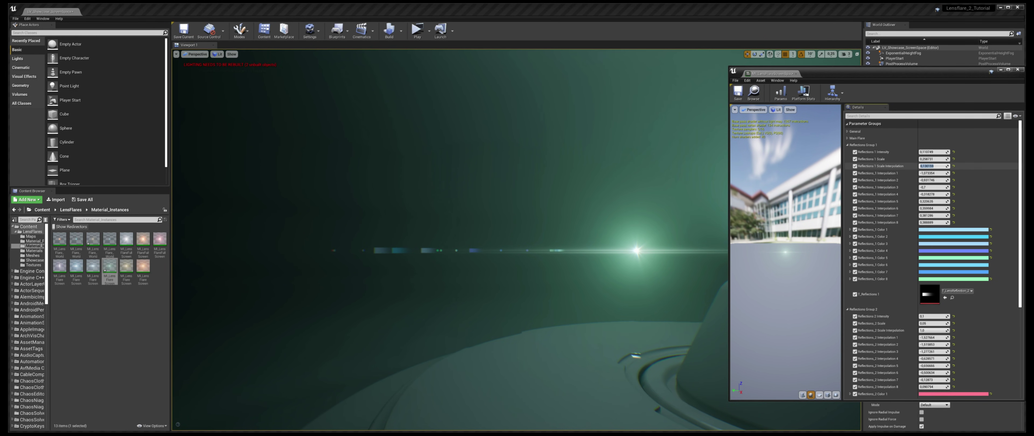
click(946, 166)
text(0)
key(Return)
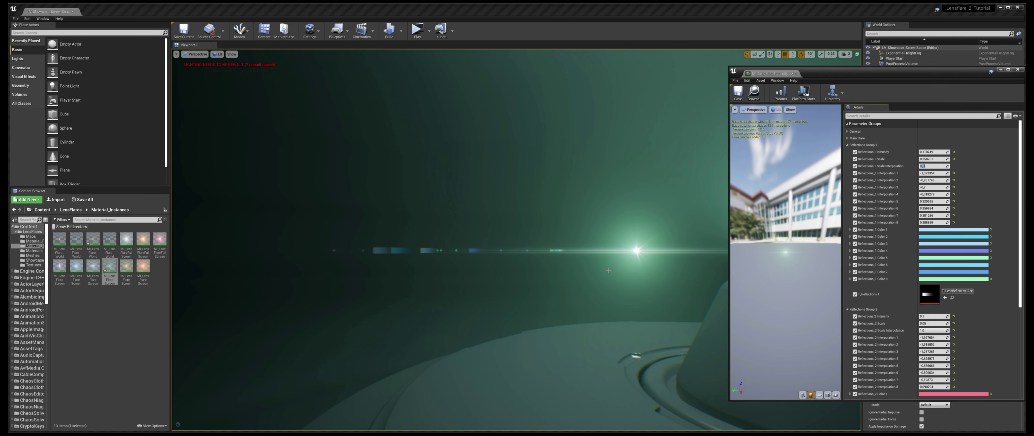
right_drag(635, 257, 618, 246)
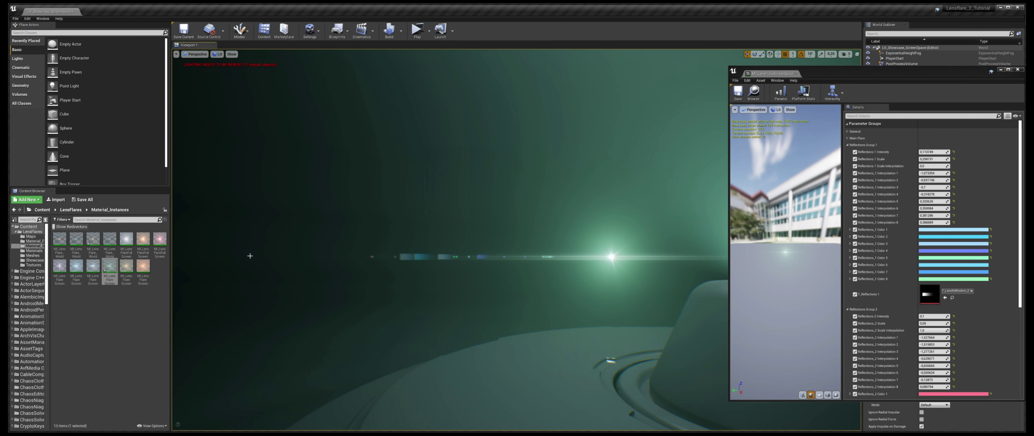
click(620, 240)
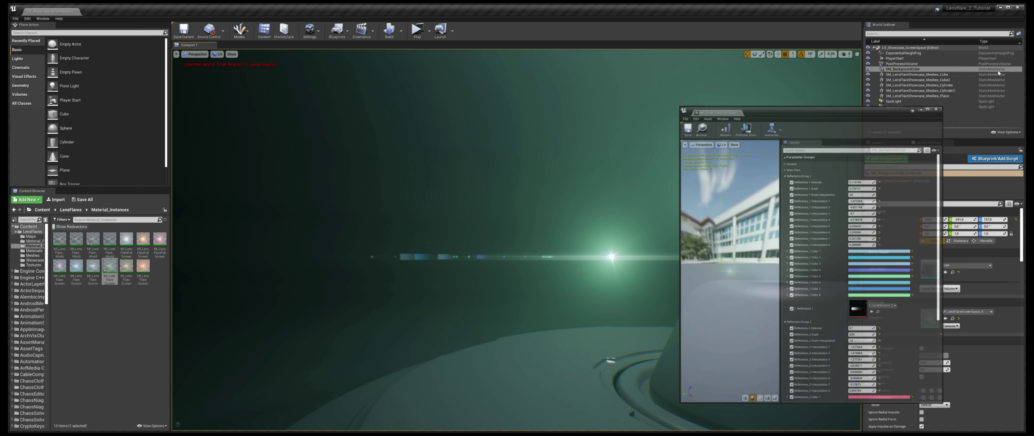
drag(620, 240, 408, 240)
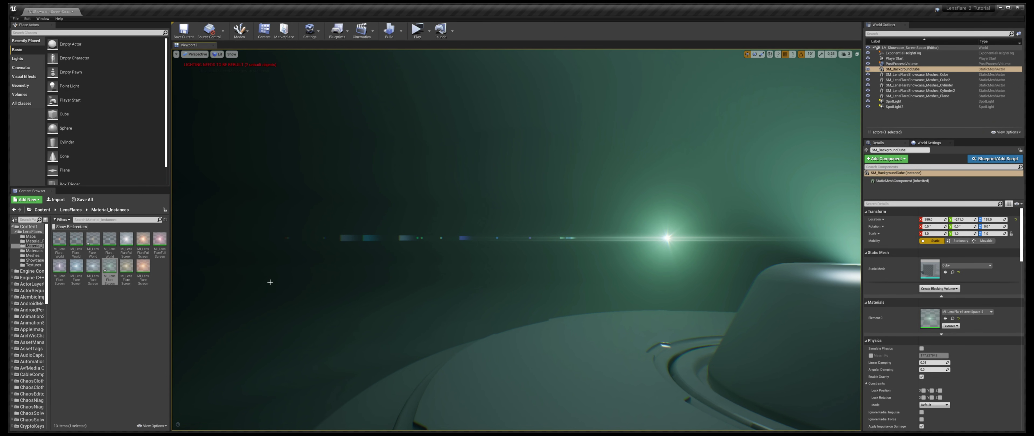
- Reopen the cube's material instance and raise the Reflections 1 scale interpolation above 1
double_click(925, 321)
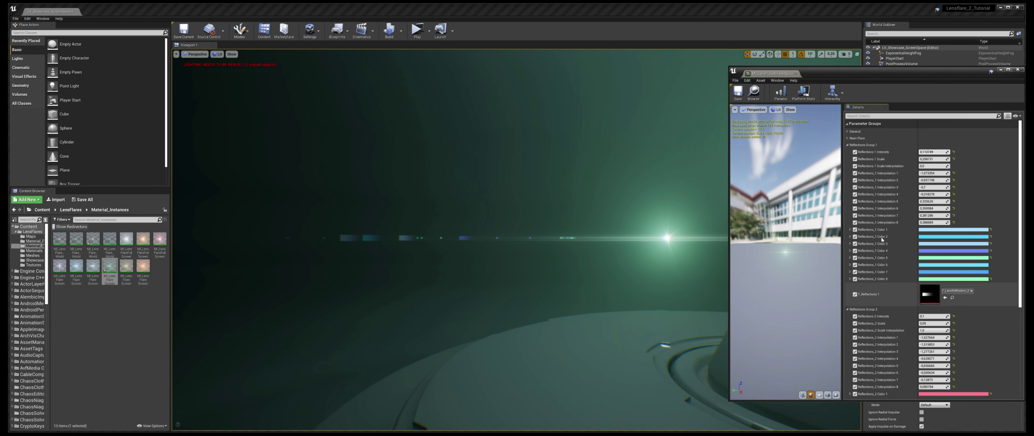
drag(932, 166, 940, 165)
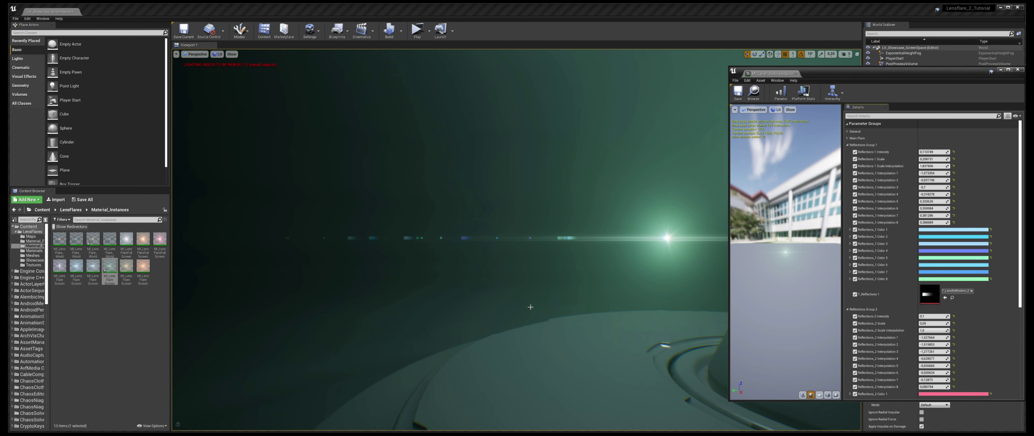
right_drag(617, 254, 617, 253)
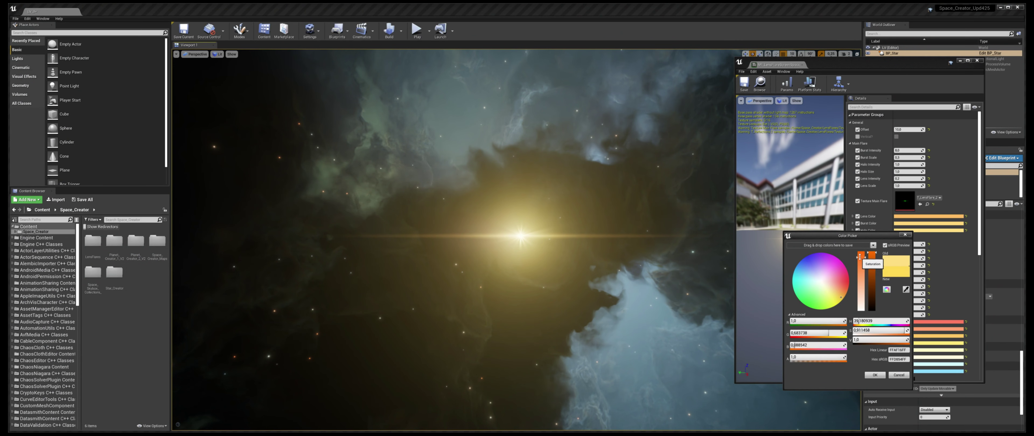
- Change the halo color of the star's lens flare in the space scene to a saturated orange
click(845, 294)
drag(845, 294, 848, 295)
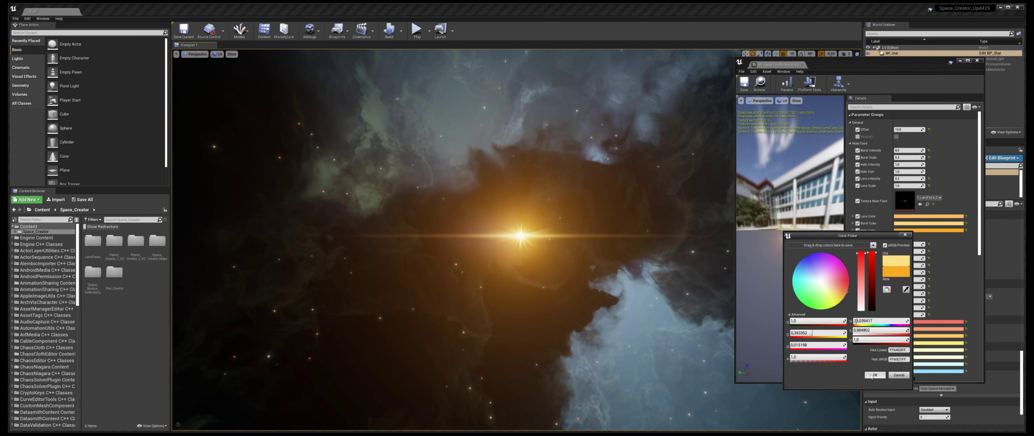
click(872, 375)
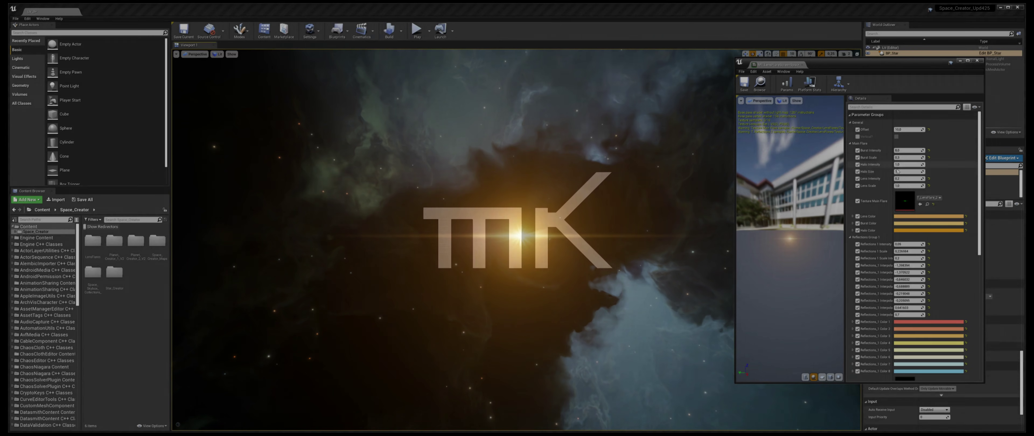